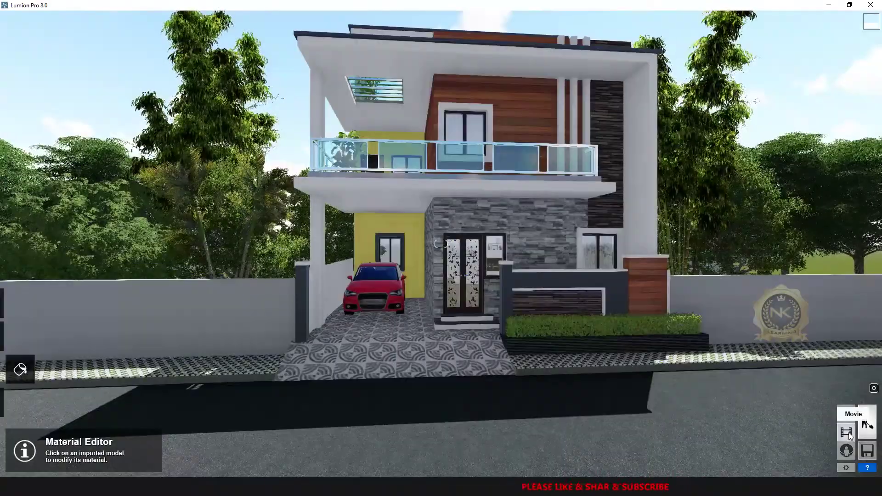
Record a new clip in the first movie slot, capturing the full front view of the house and a closer view of the entrance.
left_click(847, 433)
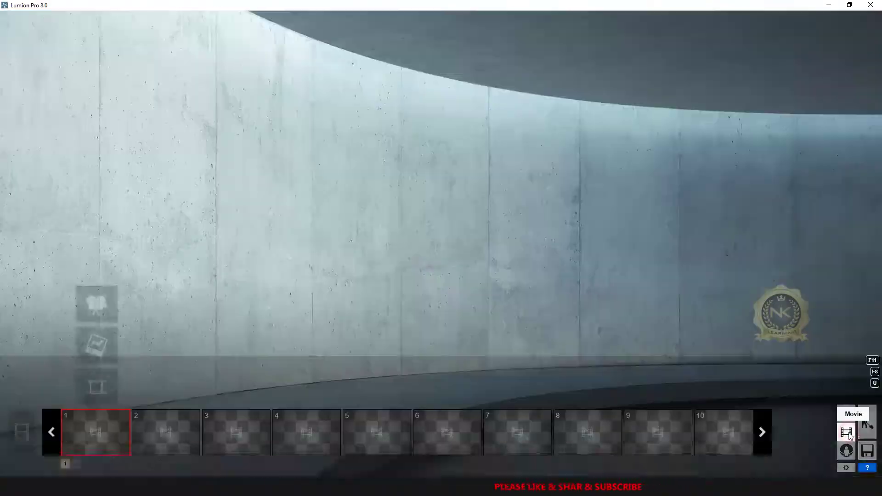
left_click(96, 306)
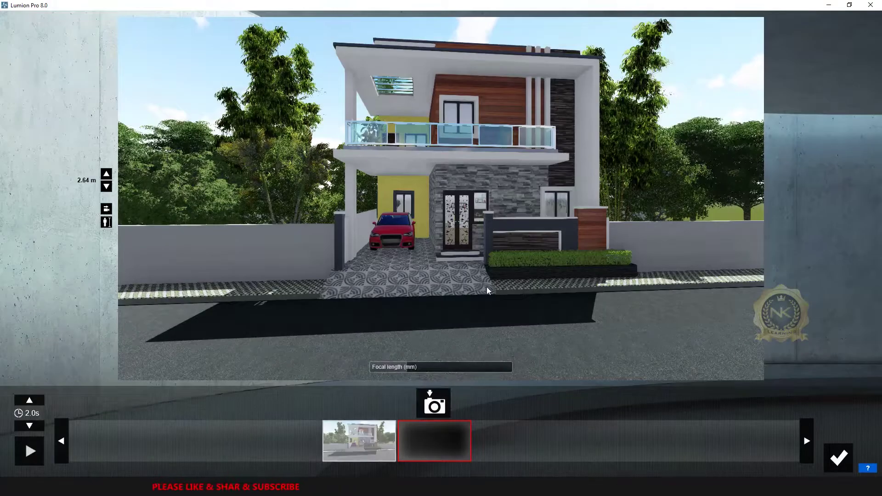
scroll(456, 276, "up", 3)
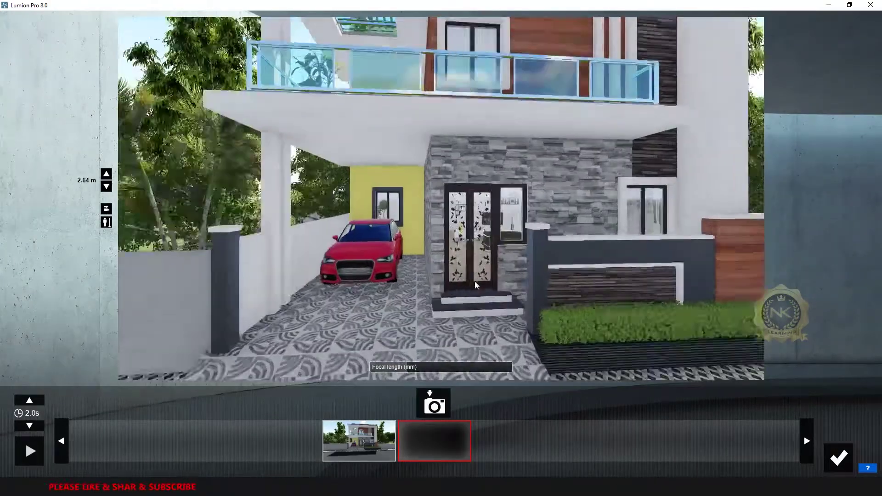
scroll(489, 285, "up", 8)
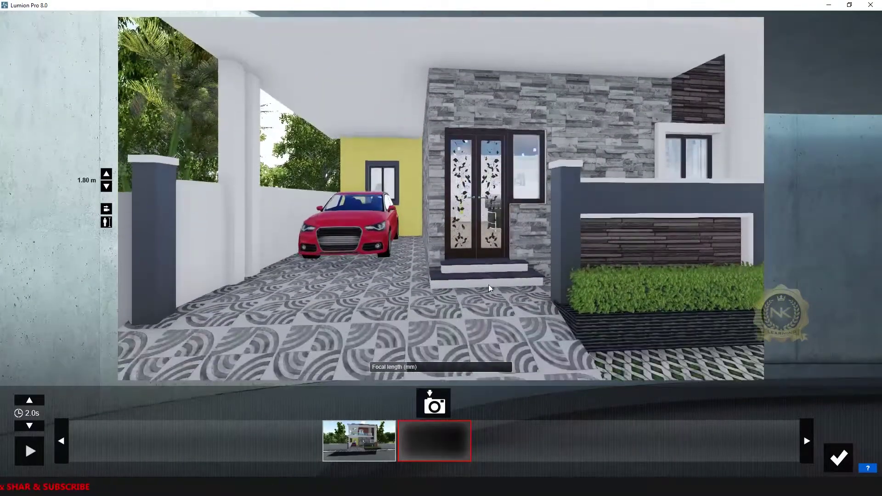
scroll(486, 277, "up", 8)
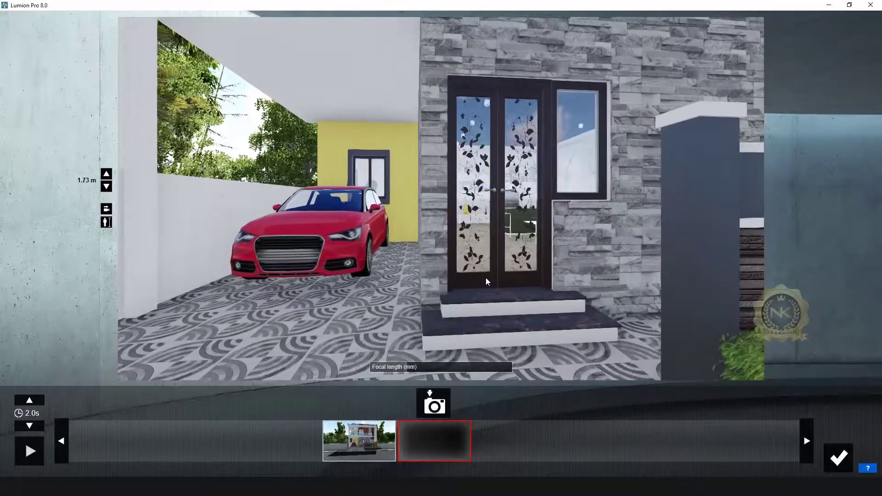
left_click(434, 405)
Capture a camera keyframe straight in front of the double entrance door at a camera height of about 1.91 m.
scroll(508, 268, "up", 6)
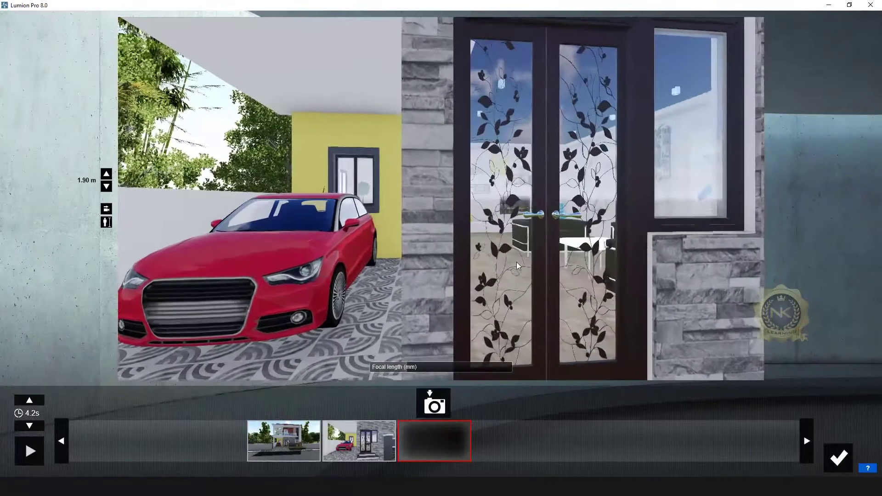
scroll(517, 262, "up", 5)
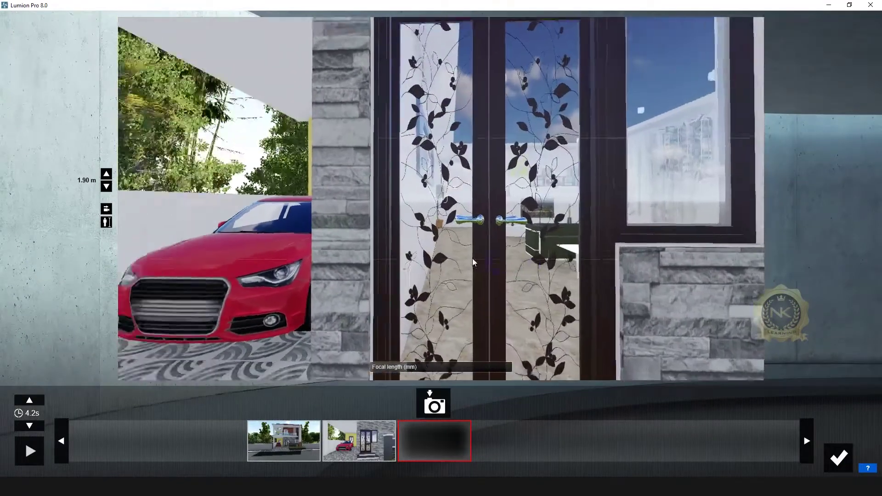
right_click_drag(472, 259, 507, 268)
key("a")
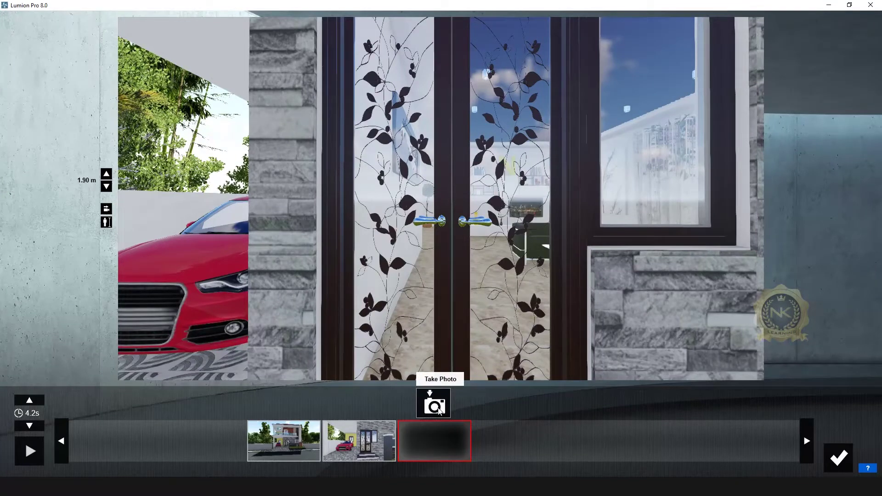
key("q")
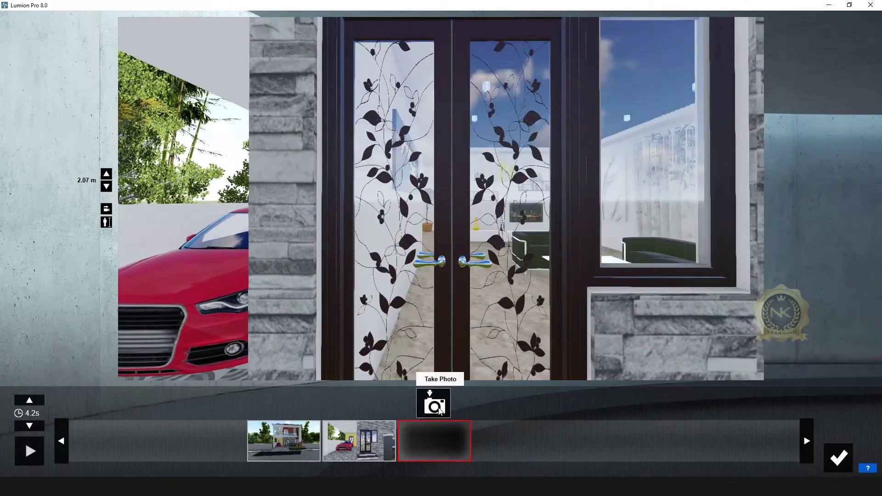
key("e")
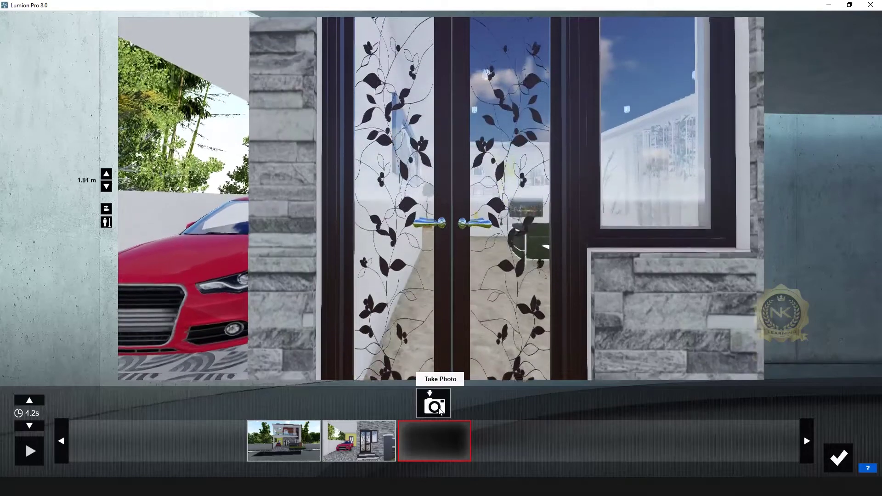
left_click(439, 411)
Move the camera through the door and capture a keyframe of the whole living room at about 2.09 m height.
key("w")
key("w")
key("d")
key("a")
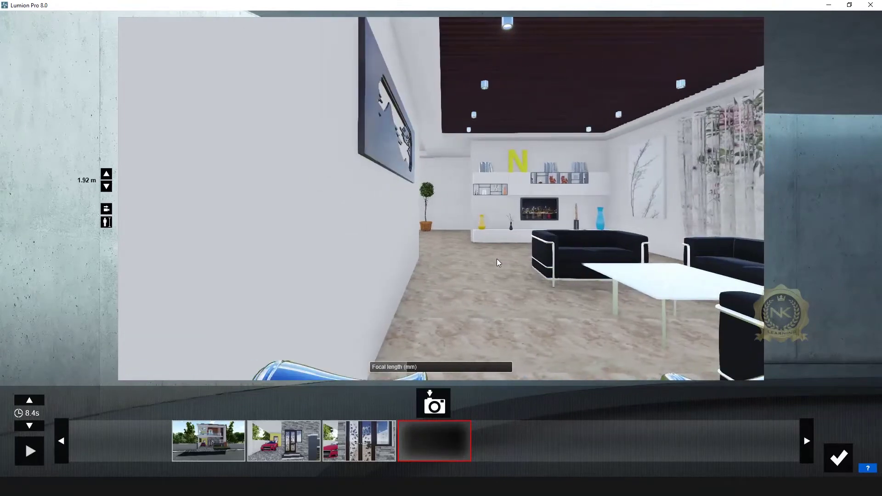
key("w")
key("s")
right_click_drag(481, 249, 608, 249)
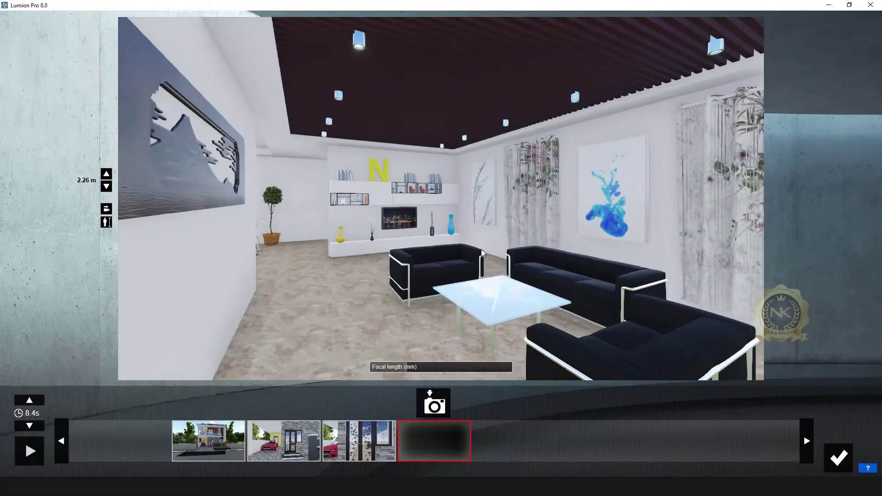
key("q")
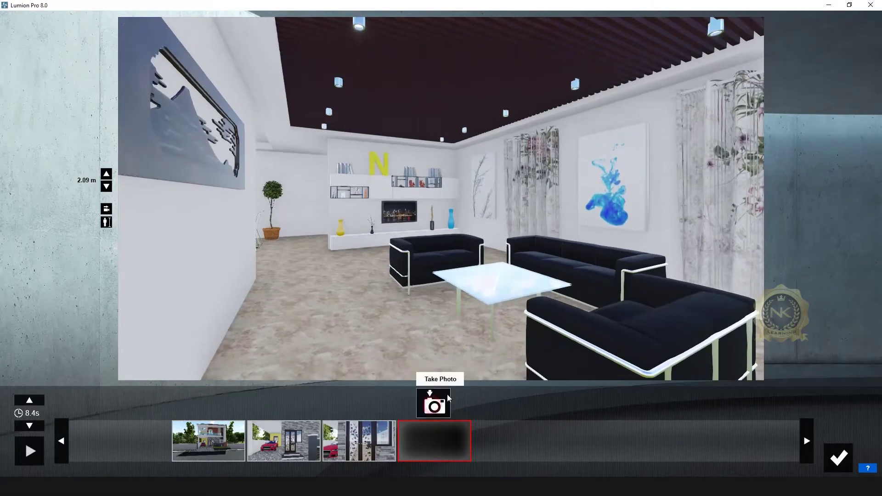
left_click(448, 398)
Capture a keyframe across the glass coffee table, facing the sofas and the blue ink painting.
key("w")
mouse_move(348, 235)
right_mouse_down()
mouse_move(367, 231)
mouse_move(342, 240)
right_mouse_up()
key("w")
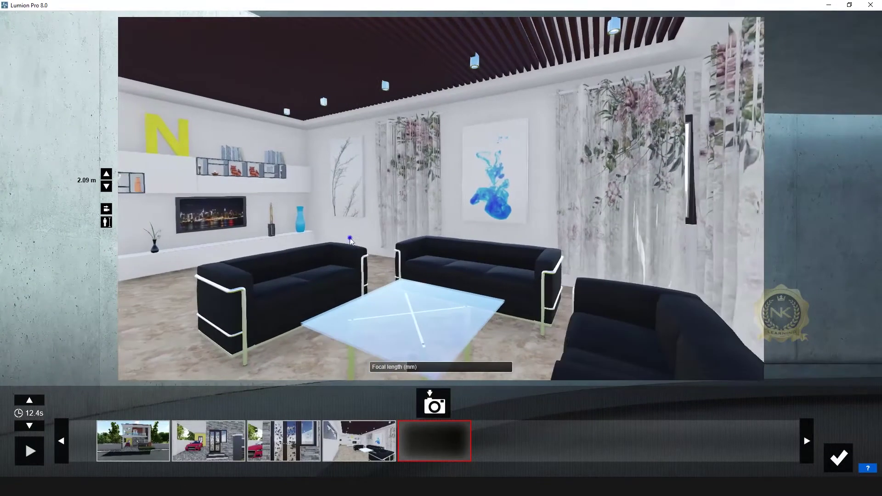
mouse_move(343, 239)
right_mouse_down()
mouse_move(388, 248)
mouse_move(317, 272)
right_mouse_up()
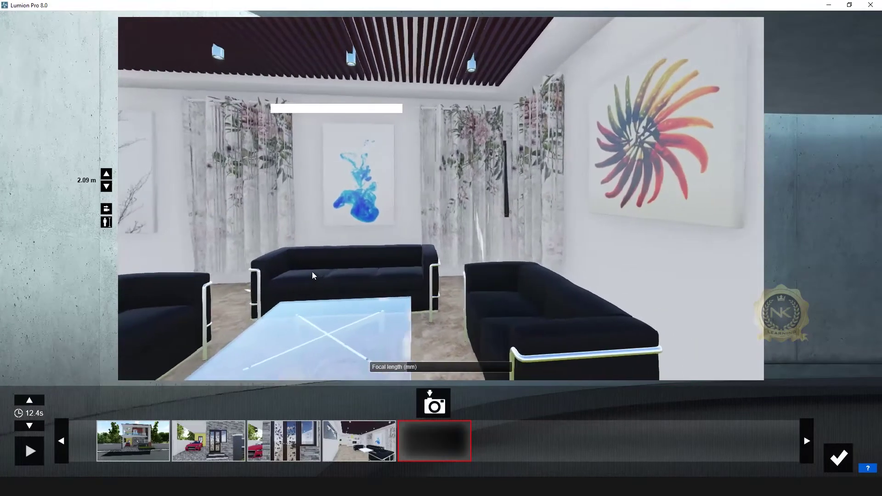
key("a")
key("d")
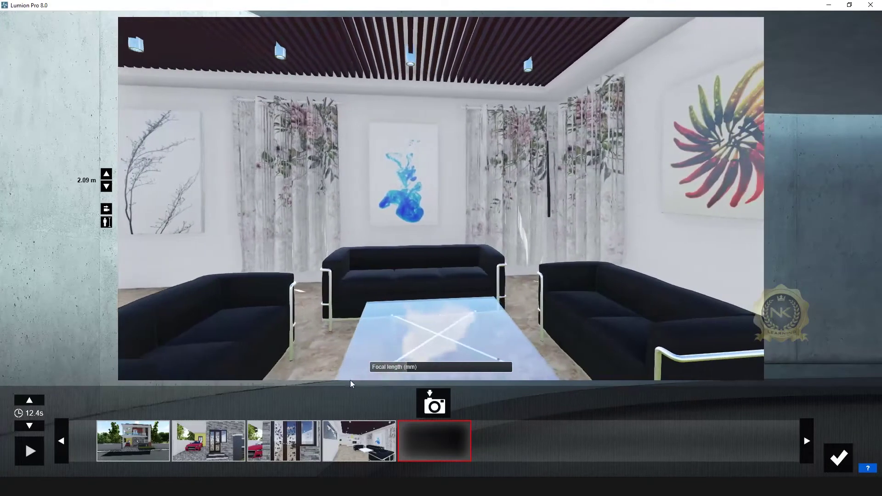
left_click(428, 398)
Capture a keyframe with horizontal eye level, facing the colourful swirl painting and the inside of the entrance door.
right_click_drag(299, 271, 359, 275)
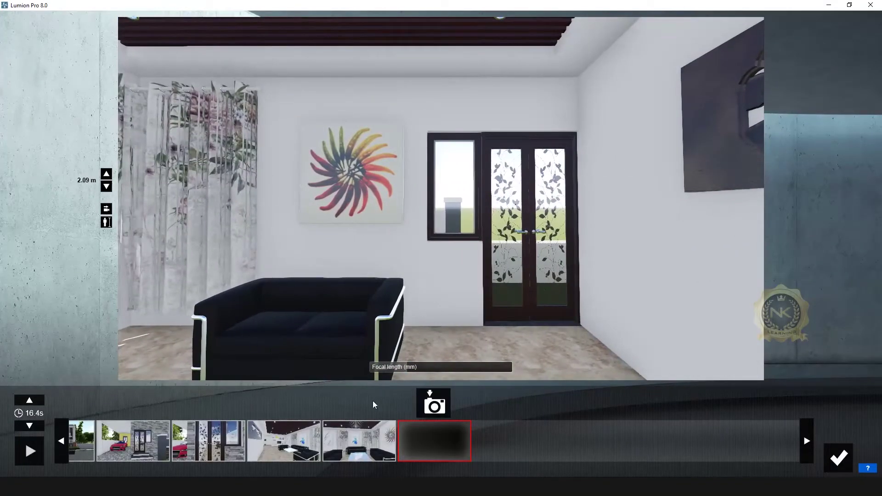
left_click(108, 210)
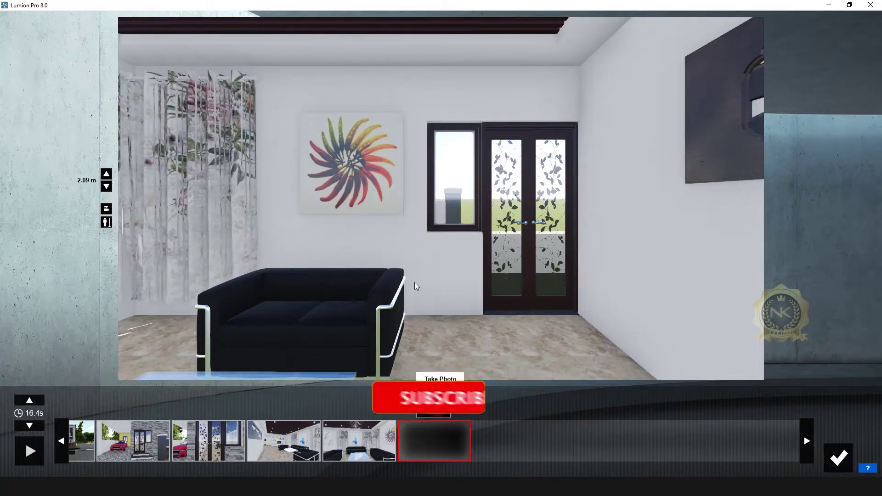
left_click(428, 398)
Capture a keyframe of the mountain wall art with the entrance door on one side and the dining area on the other.
right_click_drag(358, 205, 194, 280)
key("a")
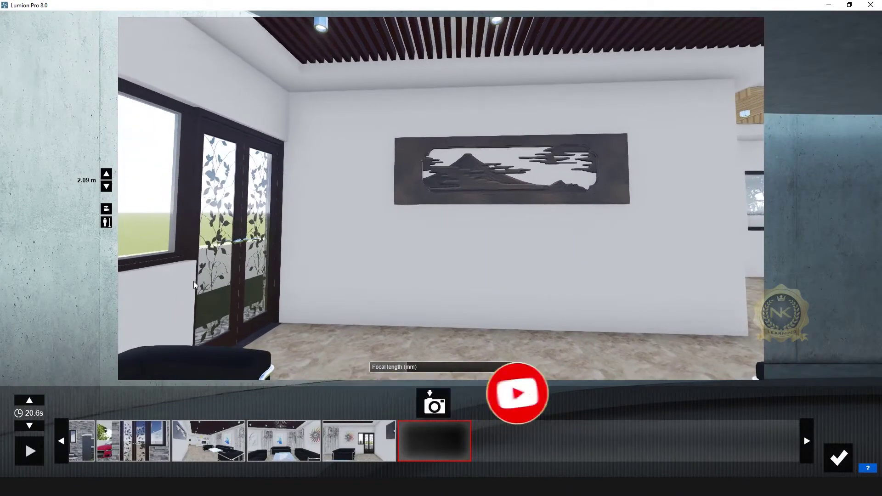
right_click_drag(215, 301, 214, 300)
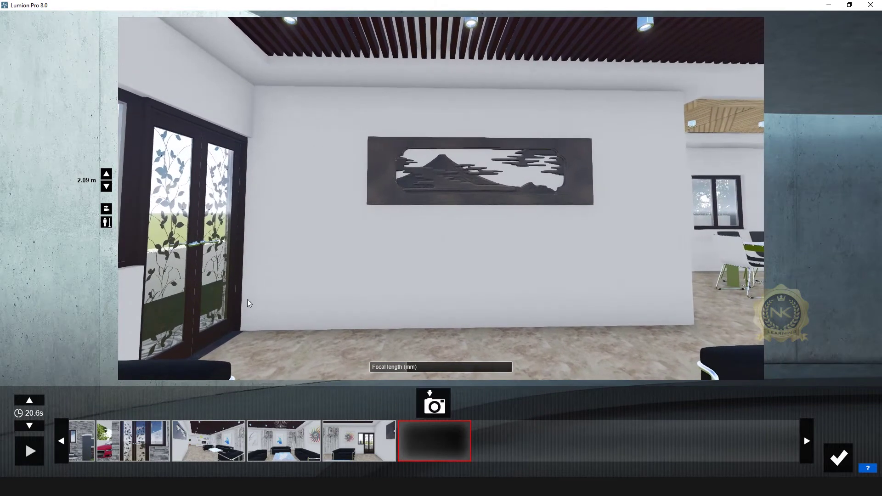
mouse_move(312, 251)
right_mouse_down()
mouse_move(304, 274)
mouse_move(313, 252)
mouse_move(273, 250)
right_mouse_up()
key("a")
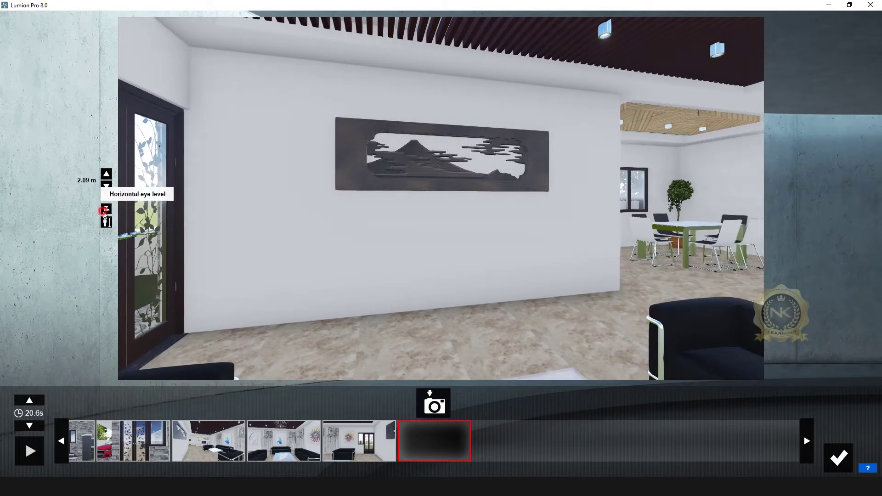
left_click(434, 405)
Capture a keyframe with horizontal eye level showing the TV wall, sofas, coffee table and blue ink painting.
right_click_drag(396, 208, 462, 233)
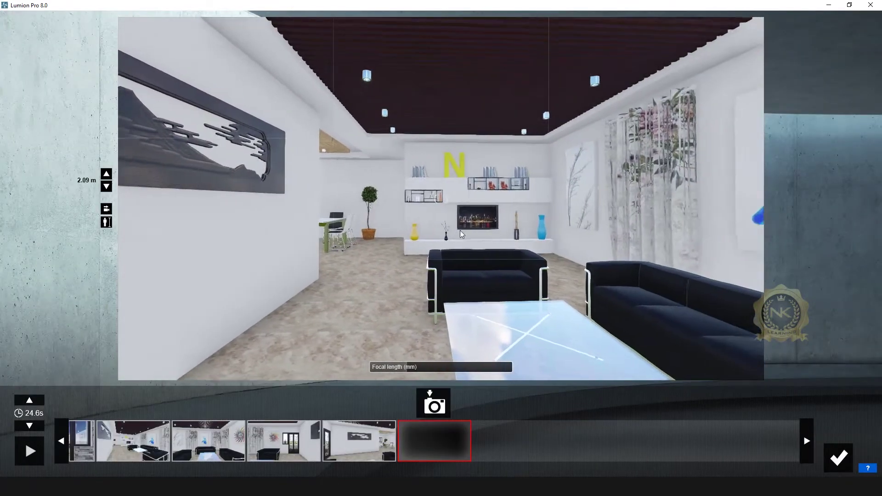
right_click_drag(407, 239, 388, 252)
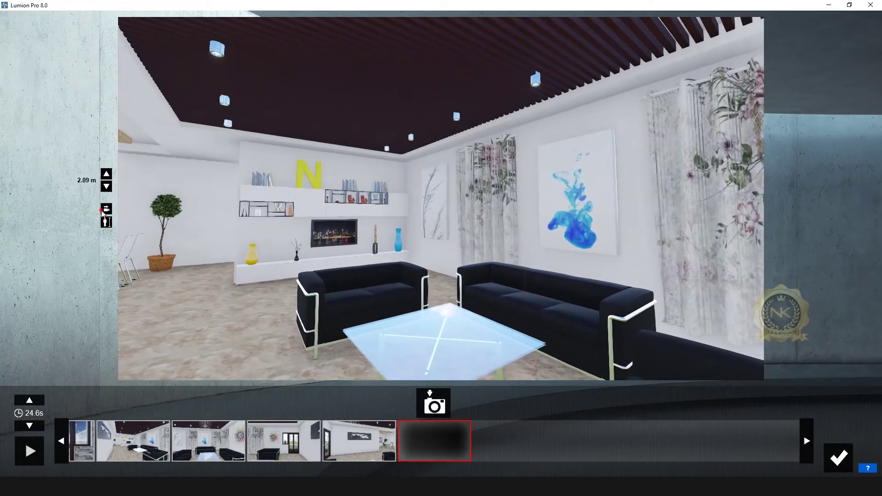
left_click(103, 211)
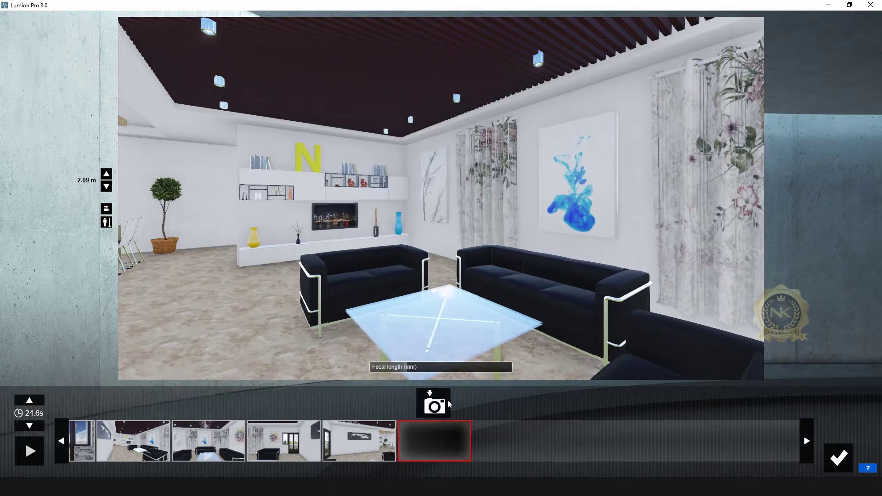
mouse_move(434, 367)
key("a")
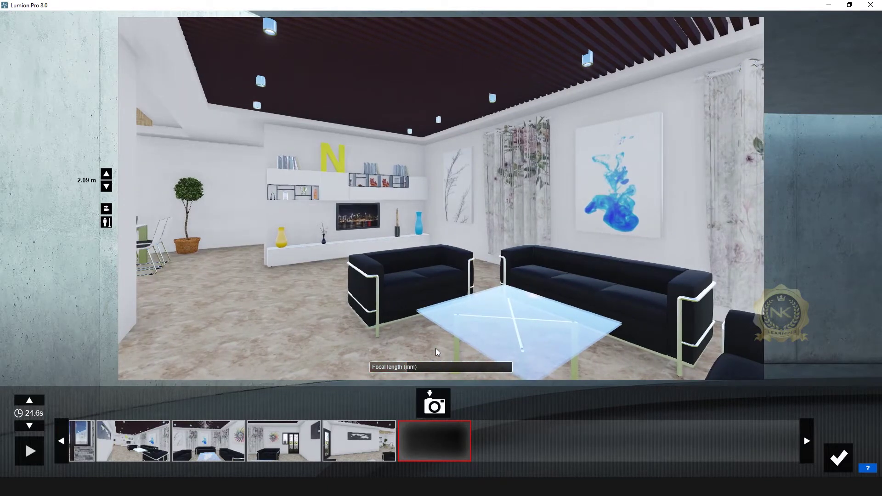
key("e")
key("q")
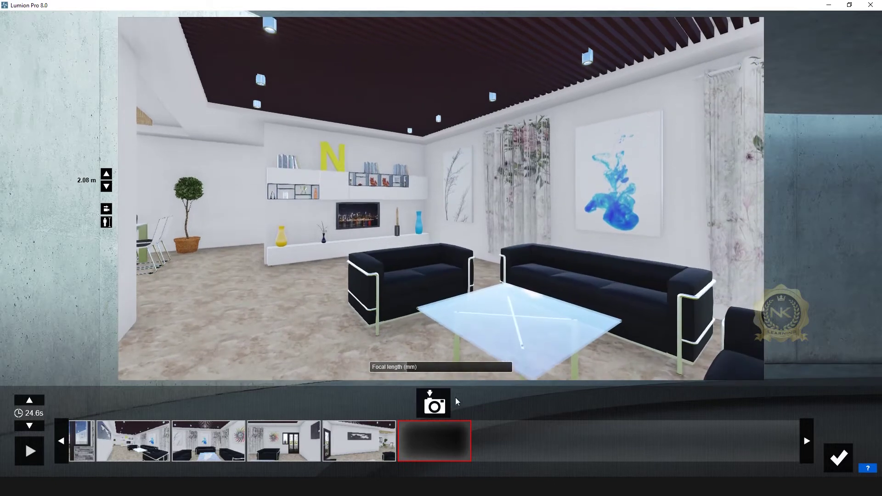
left_click(435, 404)
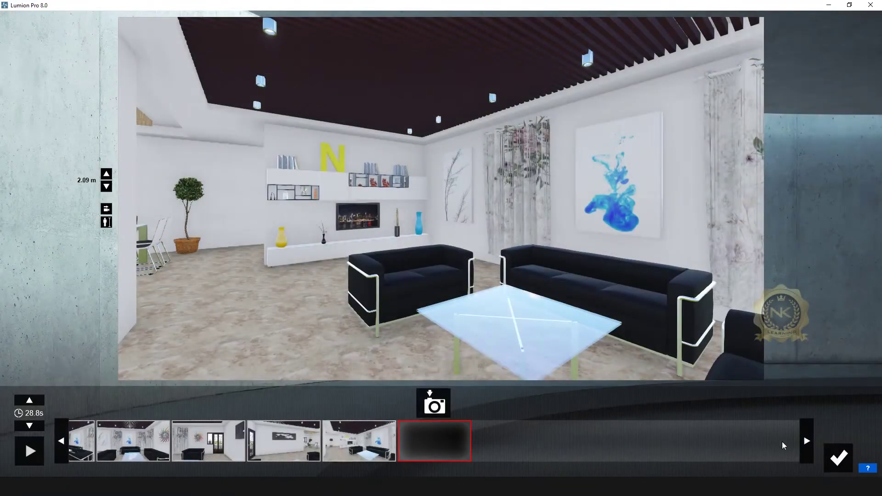
Save the recorded clip, preview its playback, and move the playhead to about 11.14 s, where the camera reaches the door.
left_click(847, 461)
left_click(17, 376)
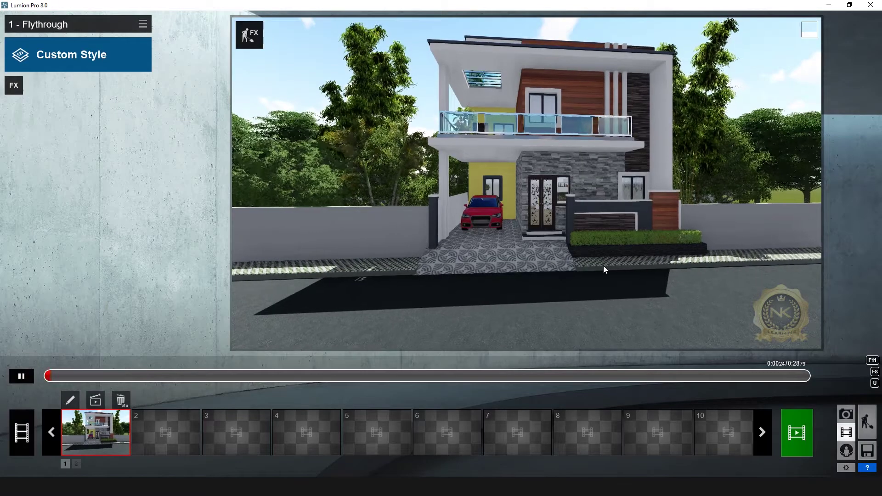
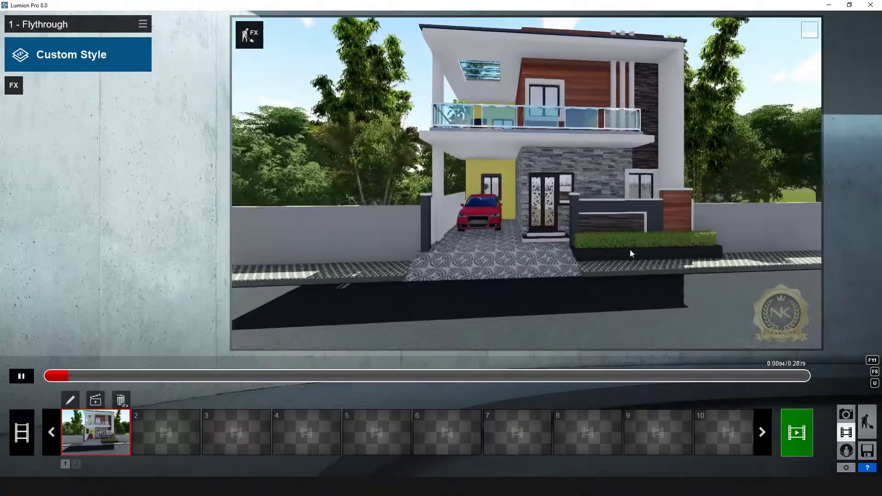
left_click(22, 378)
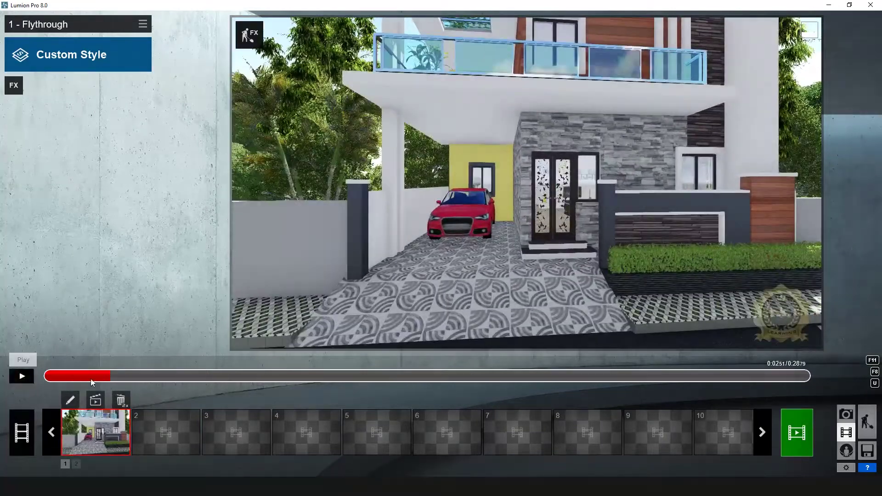
left_click_drag(110, 378, 335, 368)
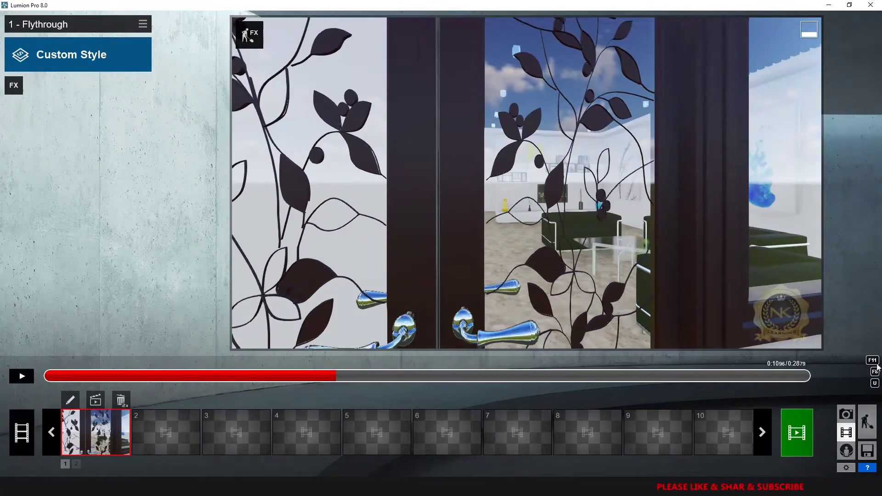
left_click_drag(338, 378, 341, 376)
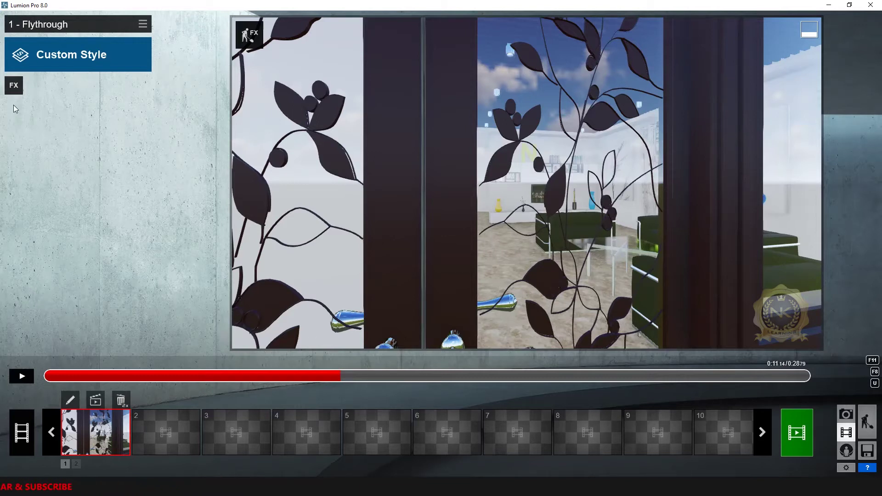
Add the Advanced Move effect to the clip and open it for editing.
left_click(14, 85)
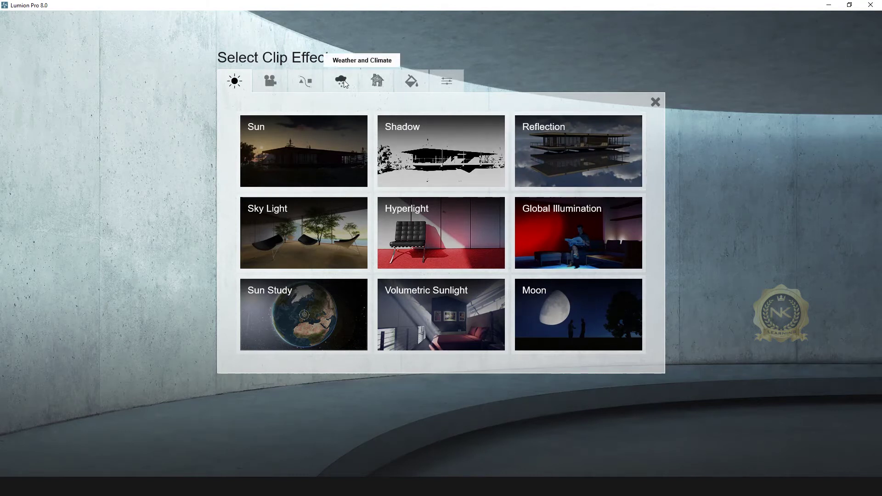
left_click(308, 79)
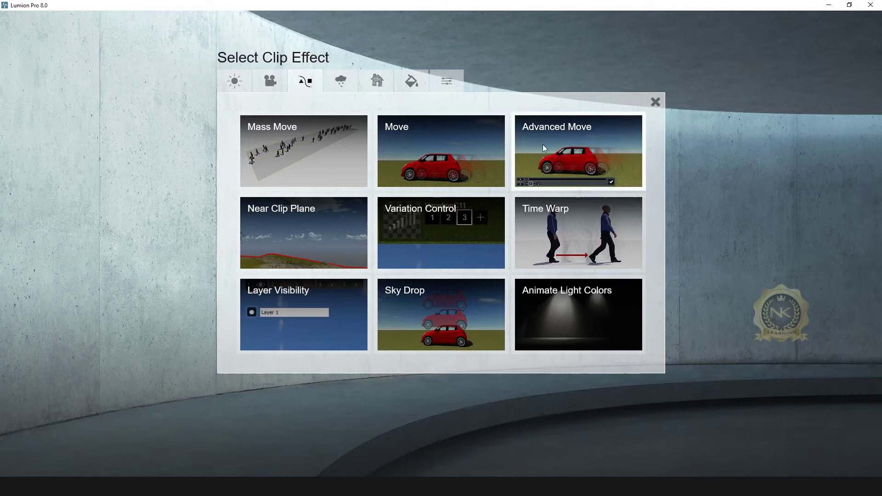
left_click(577, 150)
left_click(30, 135)
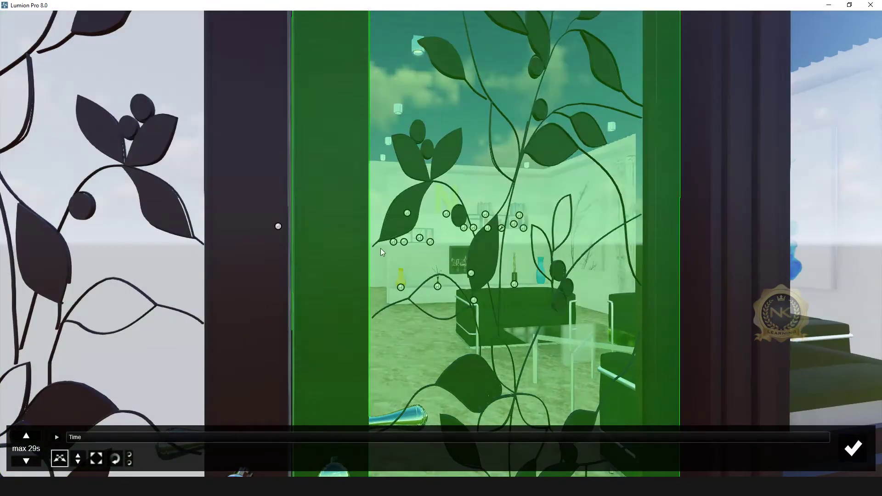
Record a starting rotation keyframe for the left entrance door leaf in its closed position at about 7.9 s.
scroll(380, 271, "down", 3)
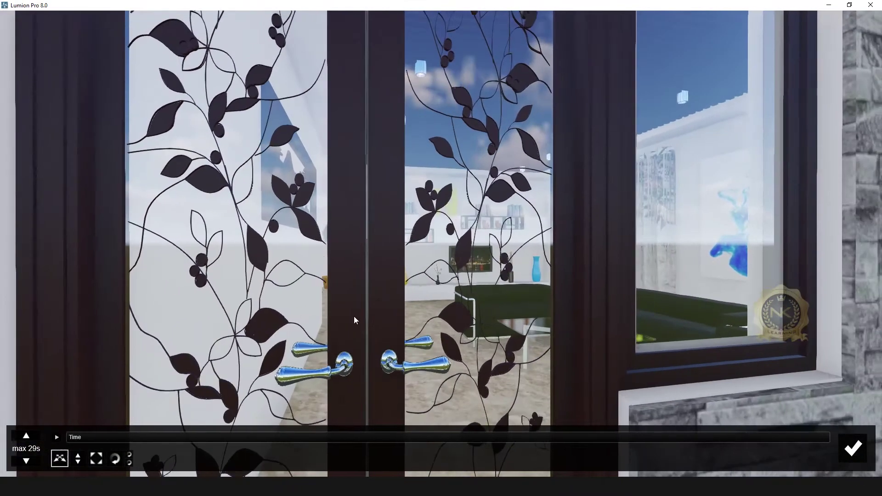
scroll(354, 320, "down", 2)
left_click(71, 437)
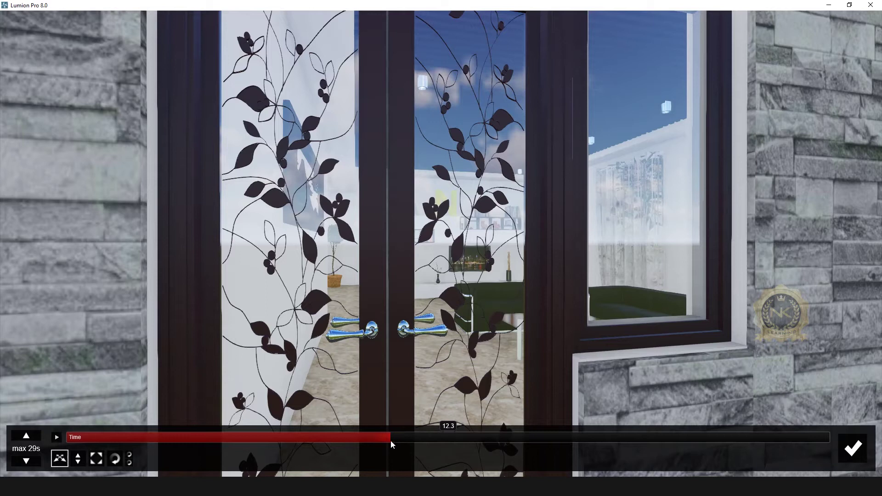
left_click_drag(387, 442, 324, 436)
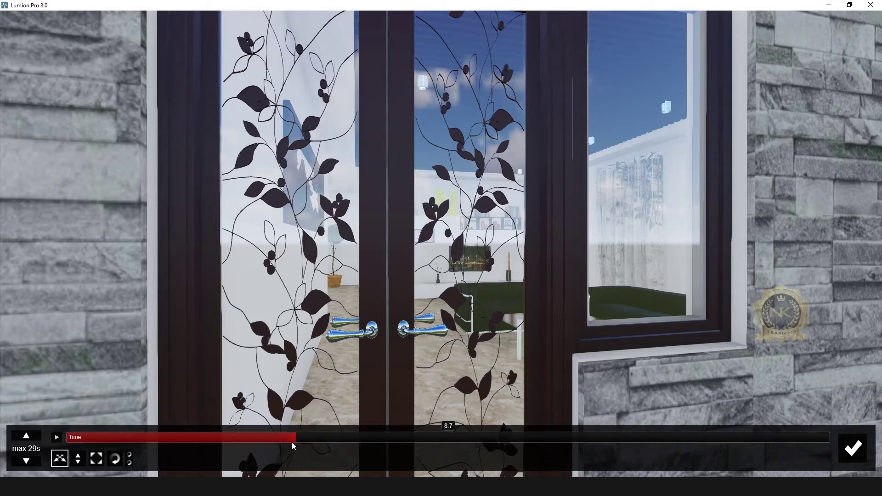
left_click_drag(280, 448, 278, 448)
right_click_drag(487, 278, 484, 286)
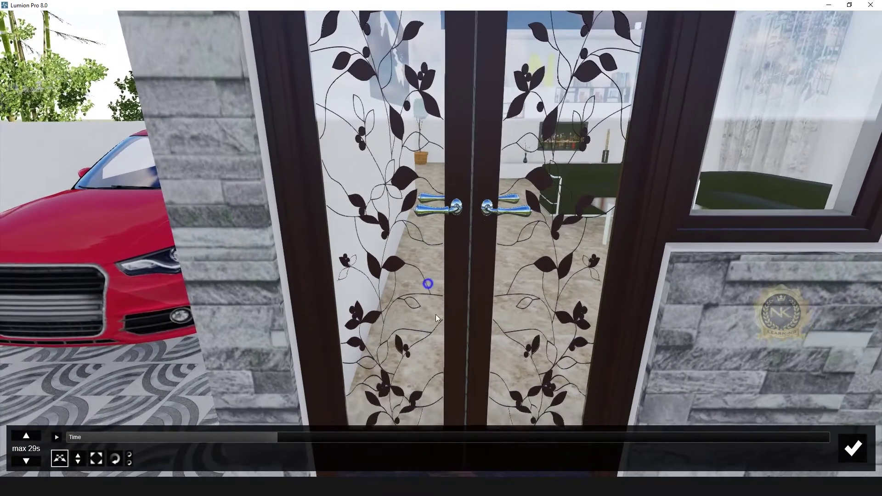
right_click_drag(435, 314, 437, 318)
scroll(440, 313, "down", 1)
left_click(96, 457)
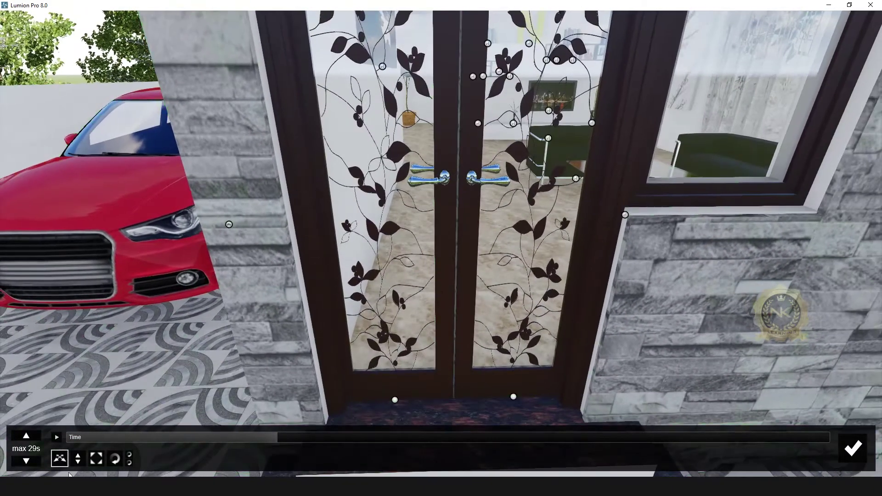
left_click(395, 400)
left_click(115, 458)
scroll(413, 381, "down", 1)
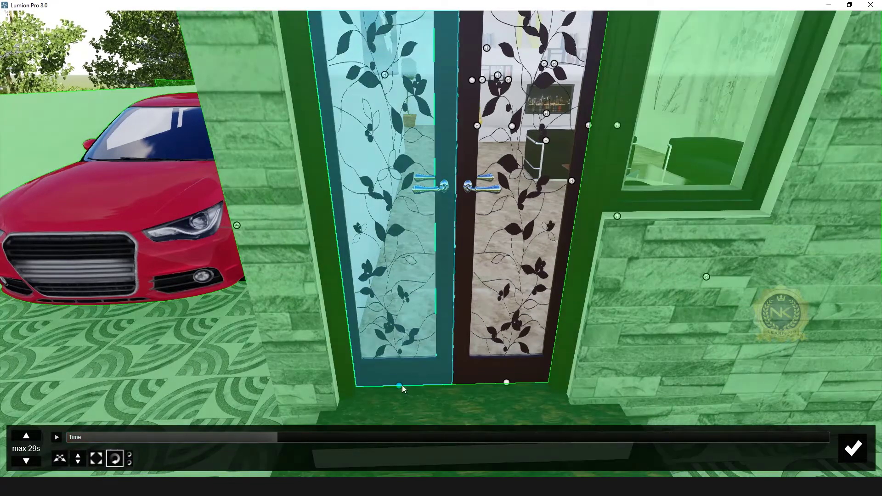
mouse_move(403, 387)
left_mouse_down()
mouse_move(430, 385)
mouse_move(398, 404)
left_mouse_up()
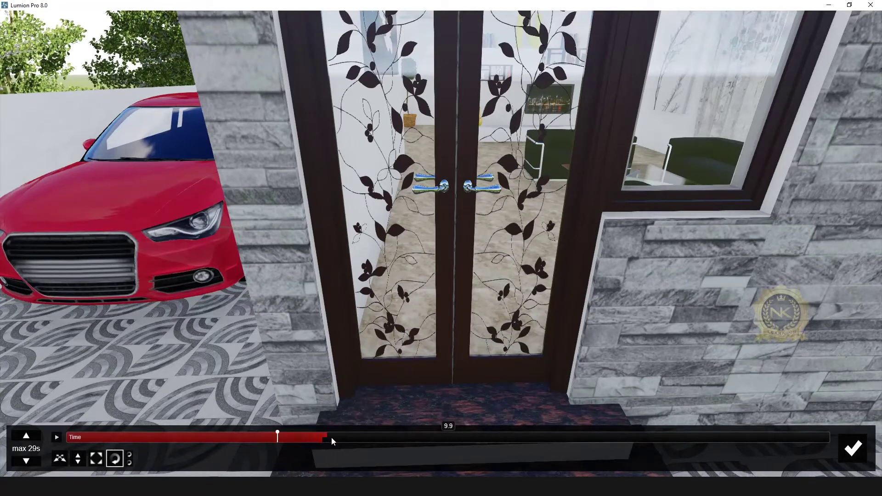
At 11.0 s, rotate the left door leaf fully open and move it back against its side of the door frame.
left_click_drag(344, 437, 374, 447)
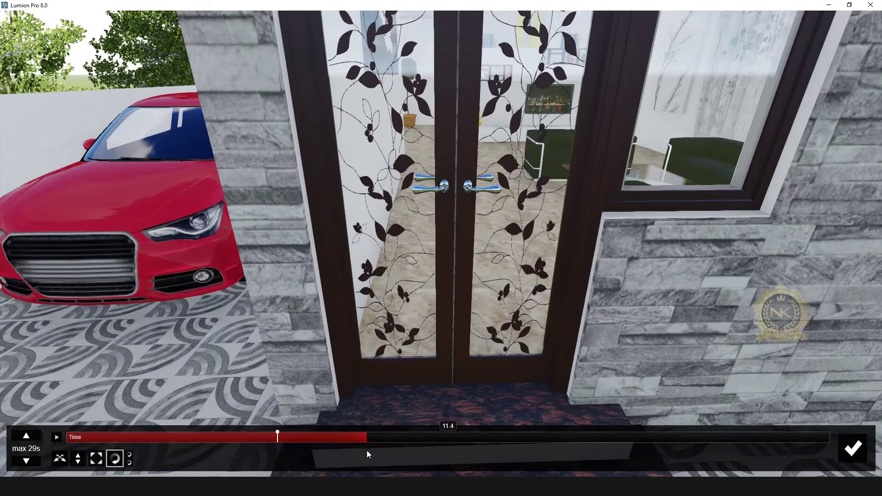
left_click_drag(358, 452, 356, 451)
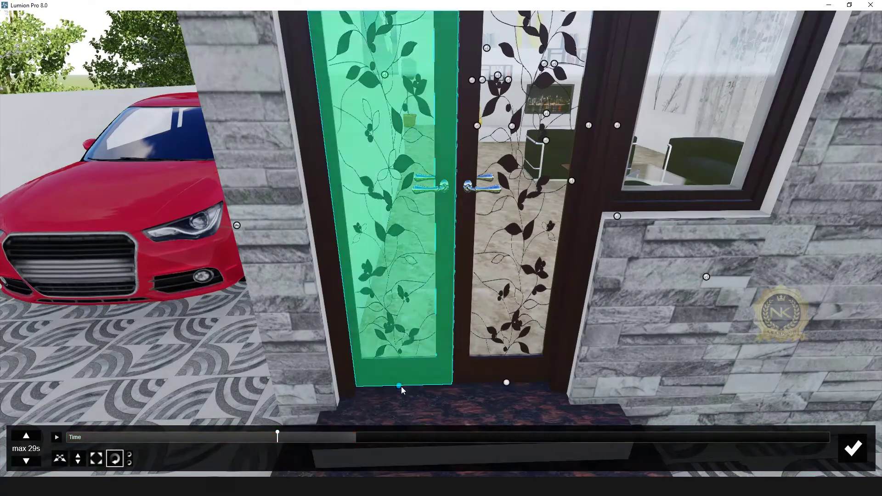
left_click_drag(401, 387, 438, 385)
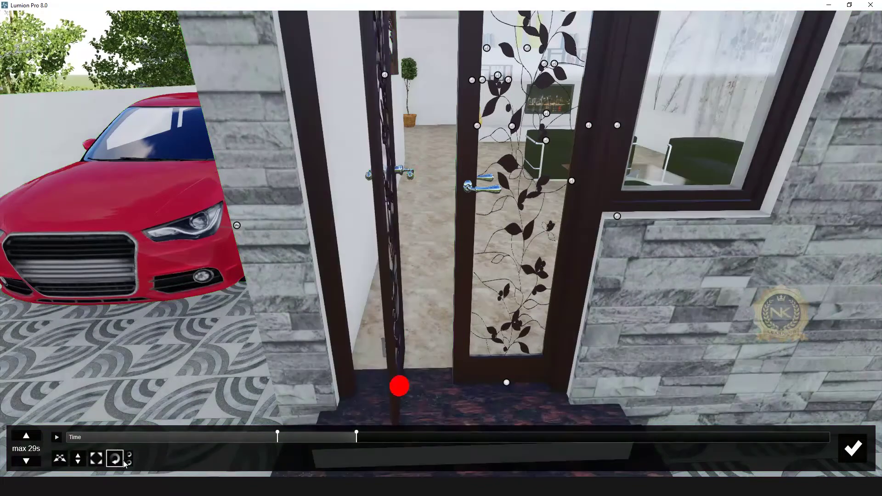
left_click_drag(399, 386, 366, 359)
left_click(356, 438)
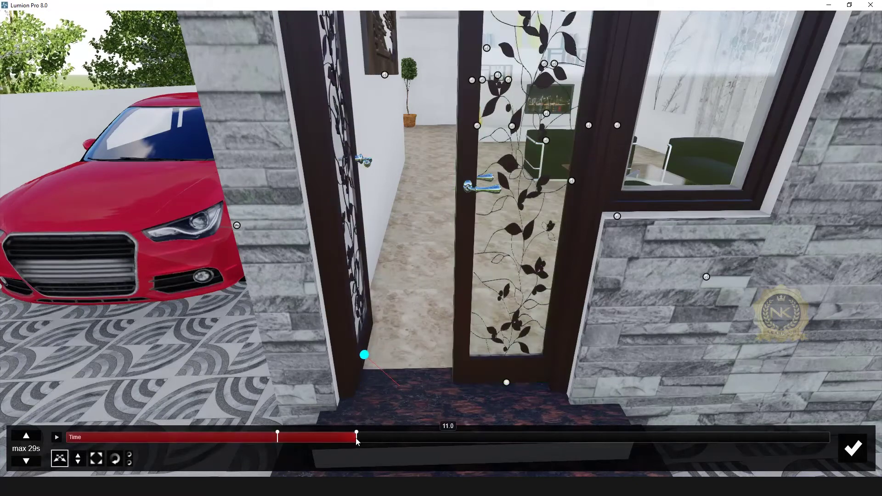
Add an intermediate keyframe at 9.6 s by shifting the half-open left door leaf back onto its hinge side.
left_click_drag(343, 437, 318, 441)
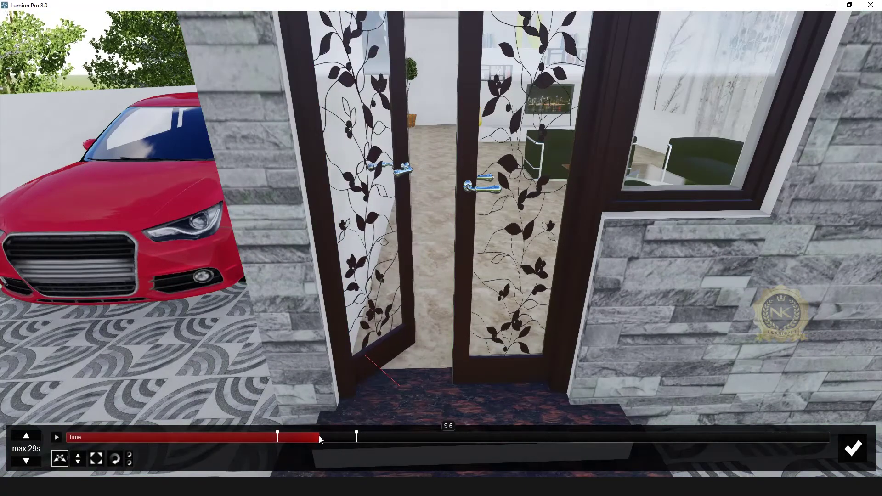
left_click(377, 366)
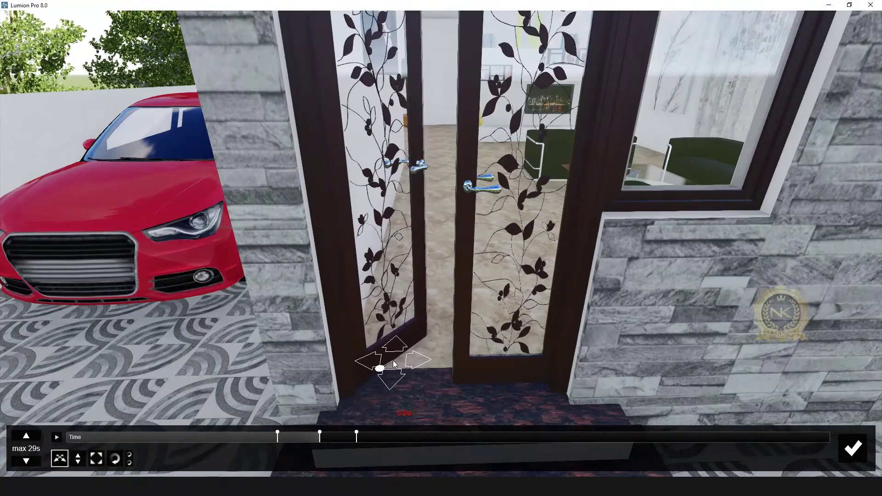
left_click_drag(392, 362, 386, 366)
mouse_move(318, 439)
left_mouse_down()
mouse_move(346, 440)
mouse_move(259, 443)
mouse_move(360, 440)
mouse_move(279, 438)
mouse_move(356, 439)
mouse_move(321, 437)
left_mouse_up()
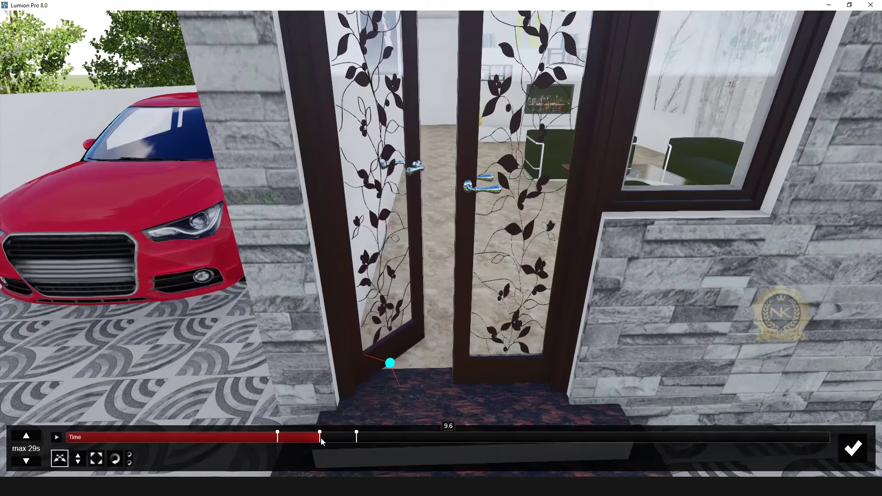
left_click(390, 363)
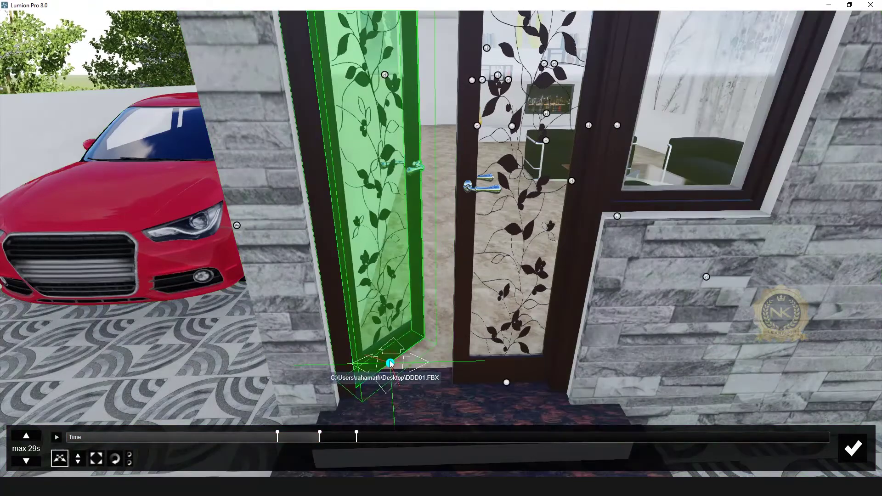
left_click(321, 441)
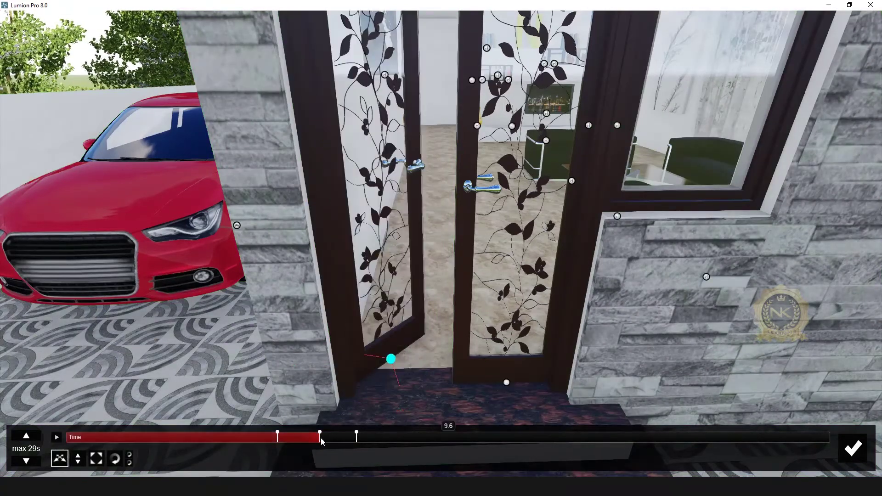
Return to about 7.9 s and record a starting rotation keyframe for the closed right door leaf.
left_click_drag(331, 437, 276, 444)
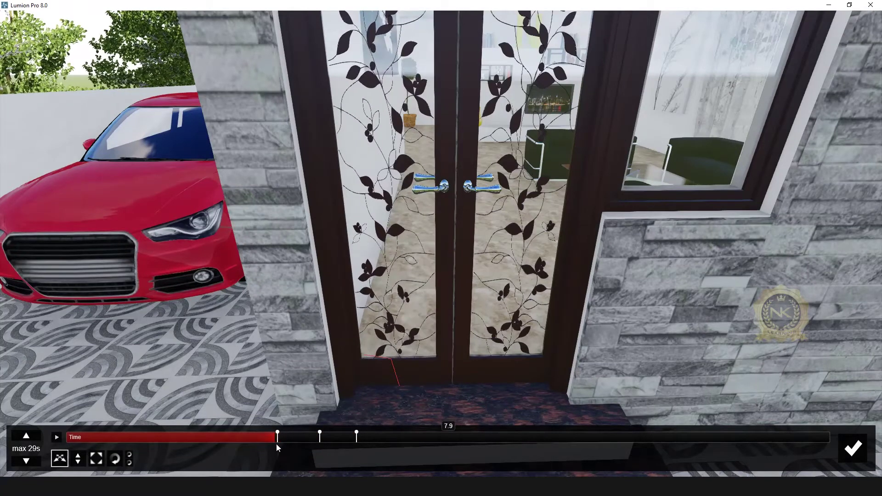
key("s")
right_click_drag(535, 290, 547, 220)
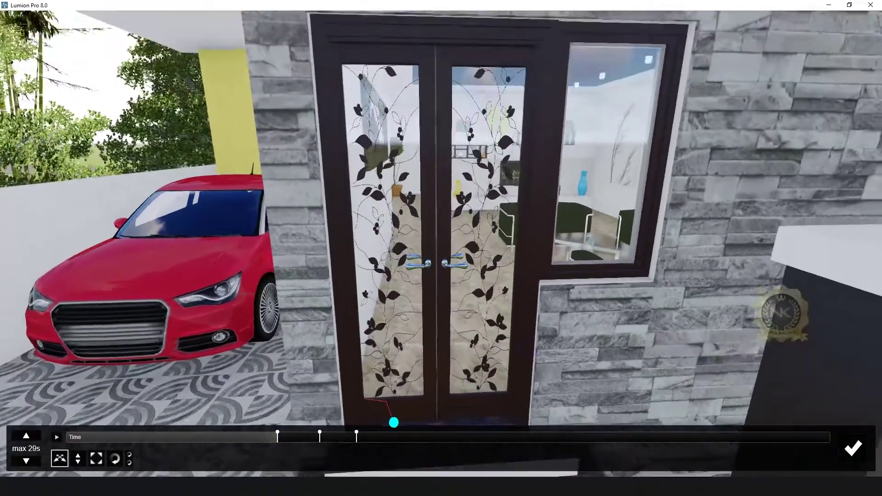
right_click_drag(519, 372, 520, 317)
key("s")
mouse_move(287, 439)
left_mouse_down()
mouse_move(377, 443)
mouse_move(278, 443)
left_mouse_up()
right_click_drag(511, 142, 522, 326)
key("w")
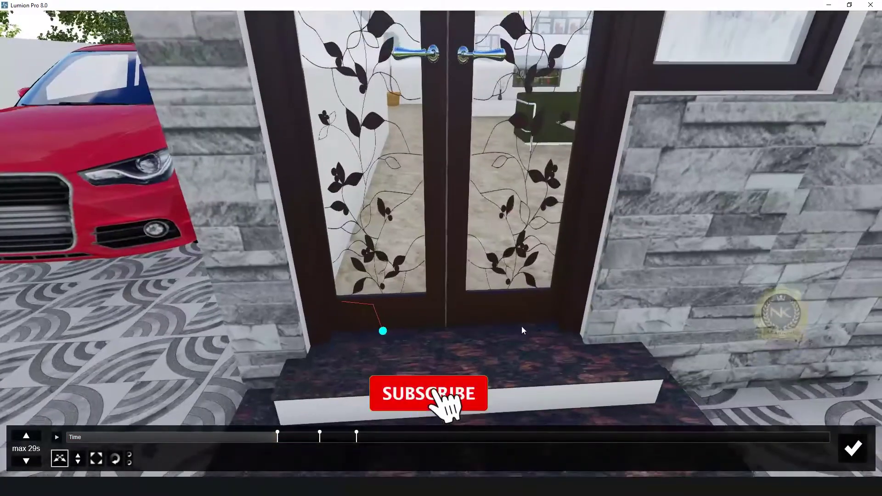
left_click(510, 332)
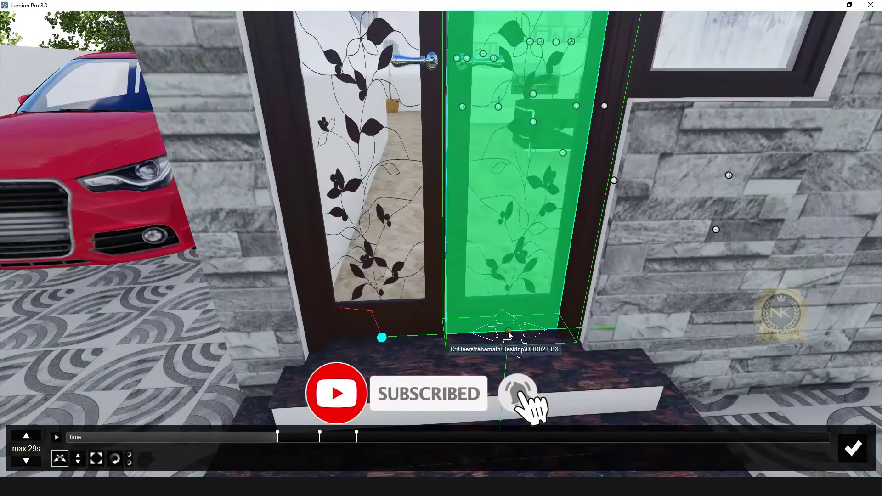
left_click(509, 333)
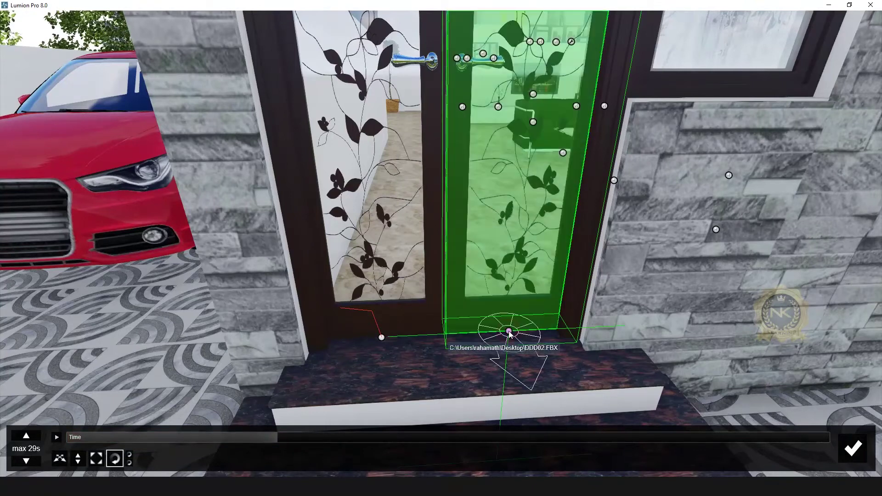
left_click_drag(512, 343, 515, 351)
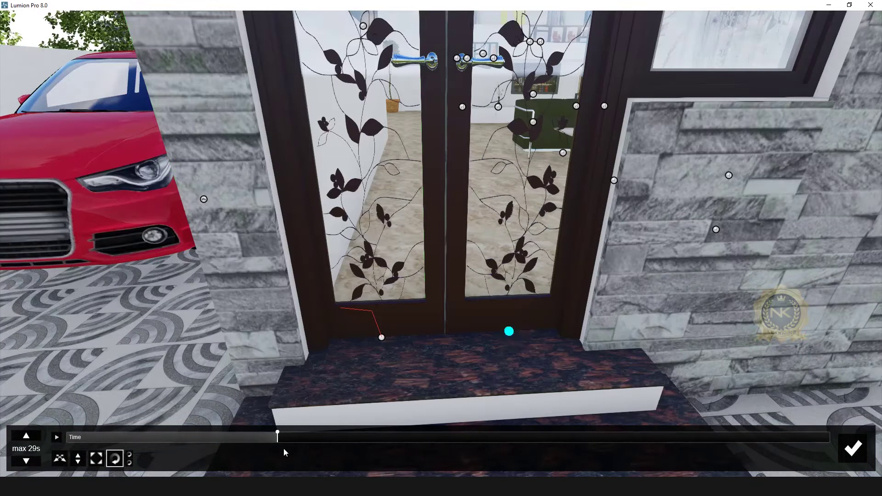
At about 11.0 s, rotate the right door leaf fully open and move it against its side of the door frame.
left_click_drag(277, 439, 375, 442)
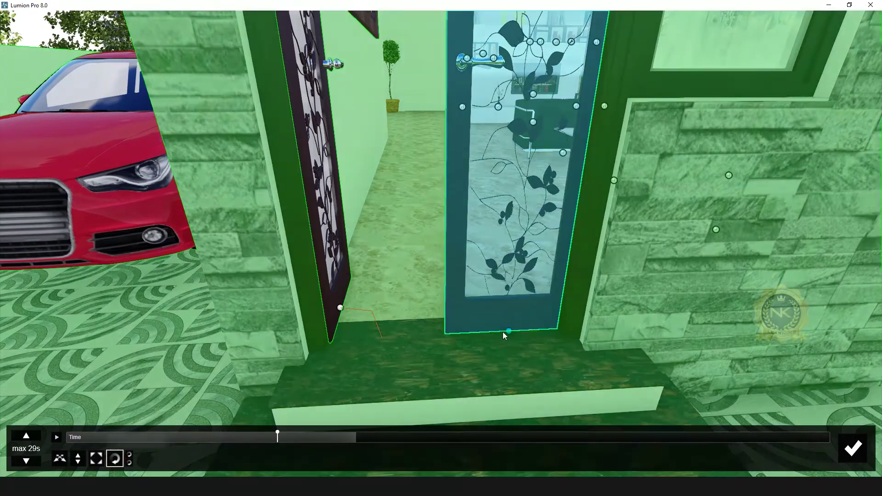
left_click(507, 331)
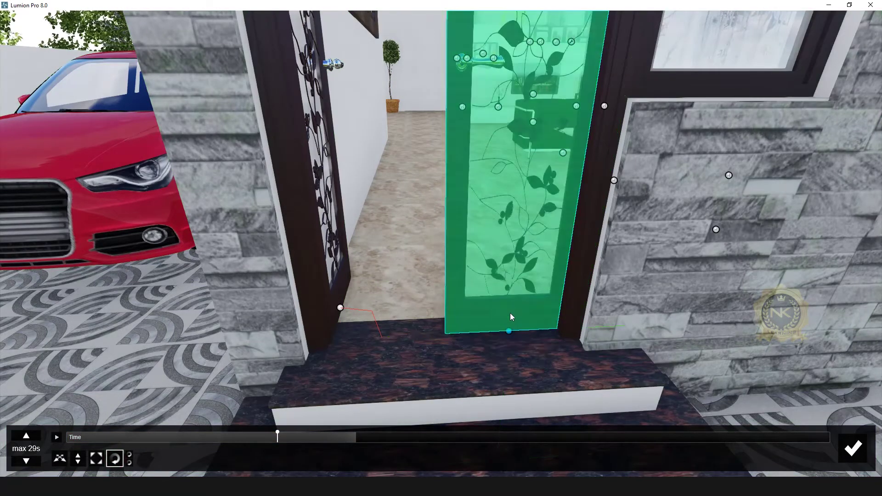
scroll(510, 314, "down", 1)
left_click_drag(502, 331, 504, 338)
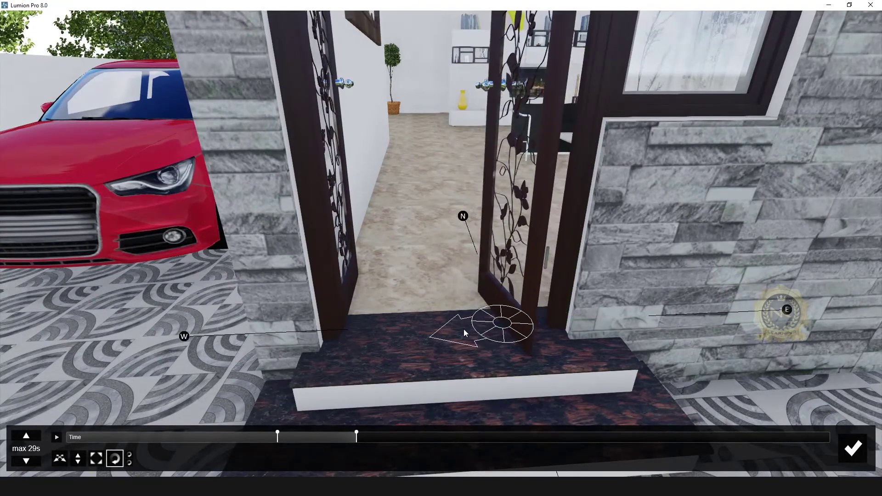
left_click_drag(436, 331, 398, 327)
scroll(502, 319, "up", 1)
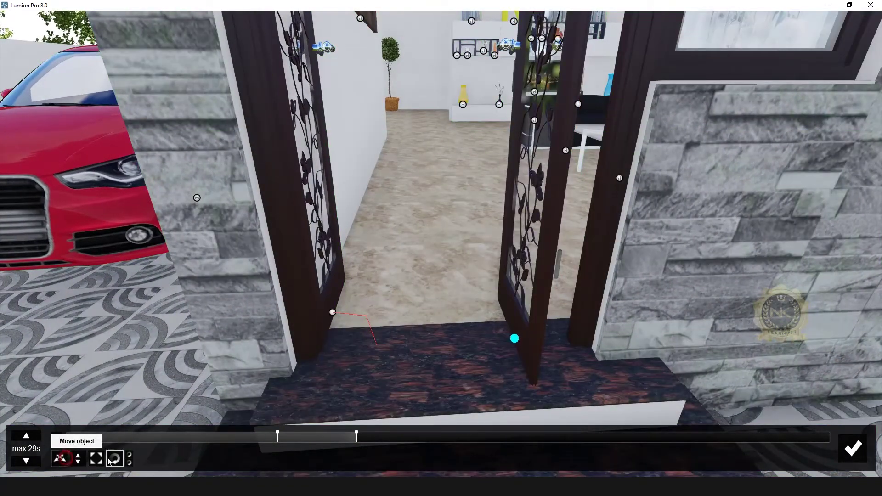
left_click(60, 458)
left_click(516, 340)
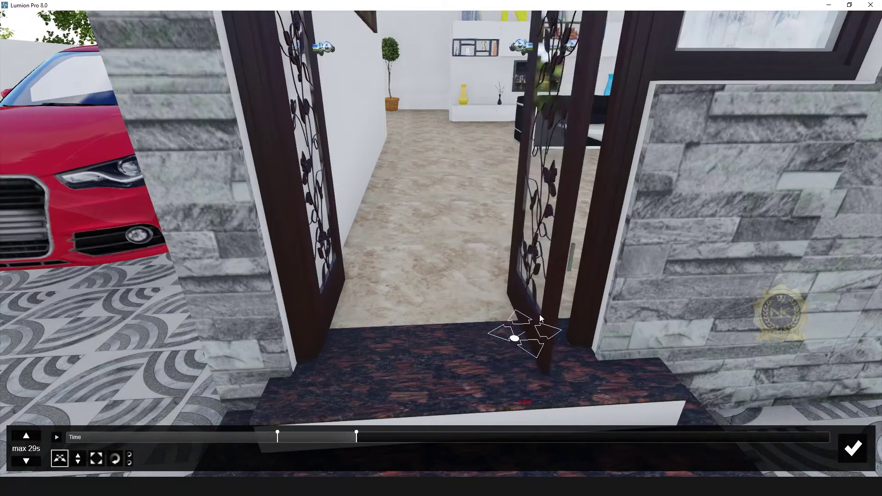
left_click_drag(503, 292, 502, 292)
At 9.6 s, move the half-open right door leaf back onto its hinge side as an intermediate keyframe.
right_click_drag(502, 291, 408, 121)
scroll(420, 180, "up", 2)
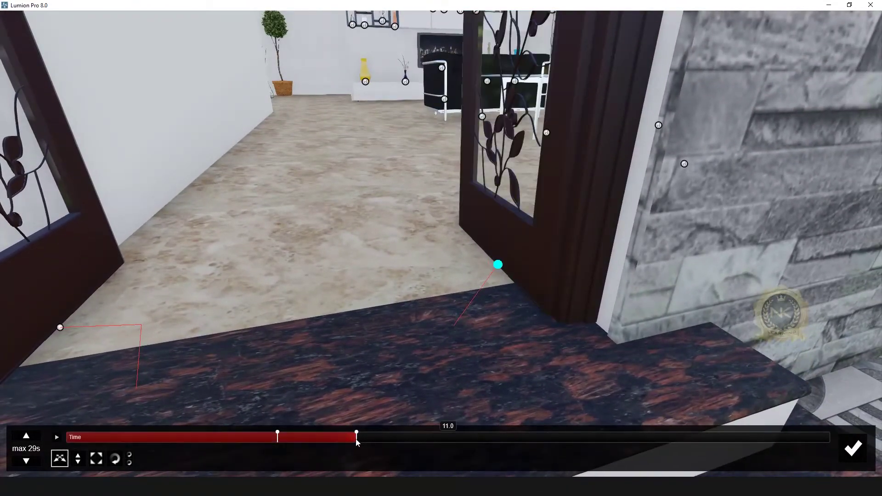
left_click_drag(350, 442, 319, 445)
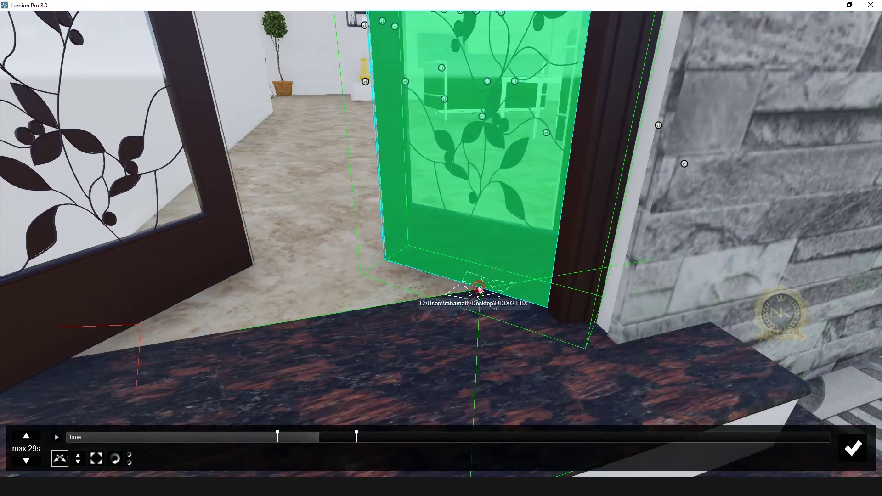
left_click_drag(479, 288, 450, 290)
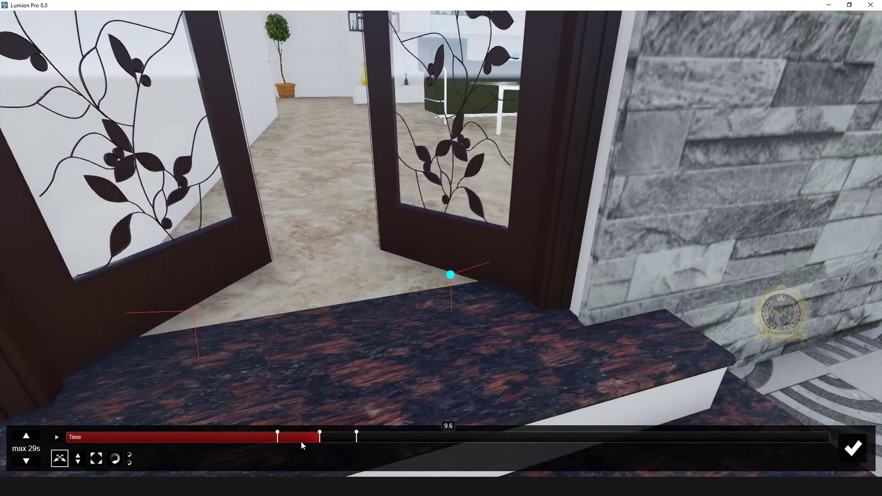
Scrub back and forth through the door keyframes to check how both leaves open together.
left_click(282, 446)
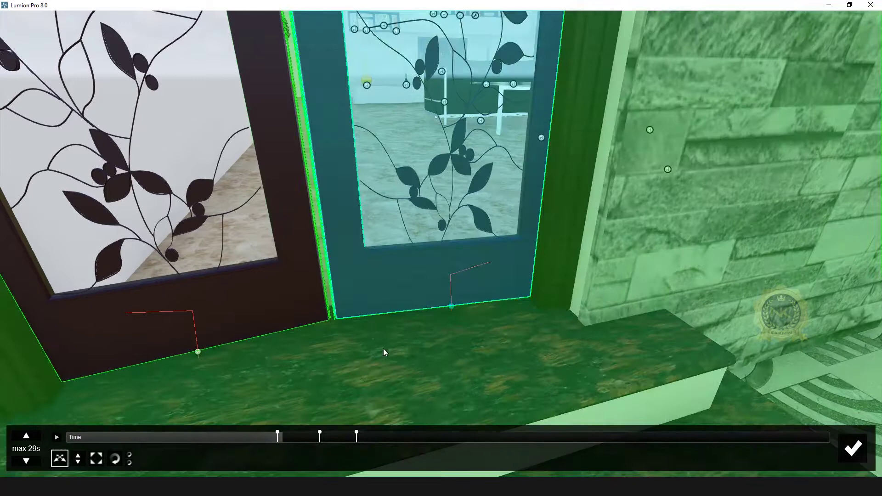
scroll(382, 350, "down", 4)
right_click_drag(467, 326, 468, 331)
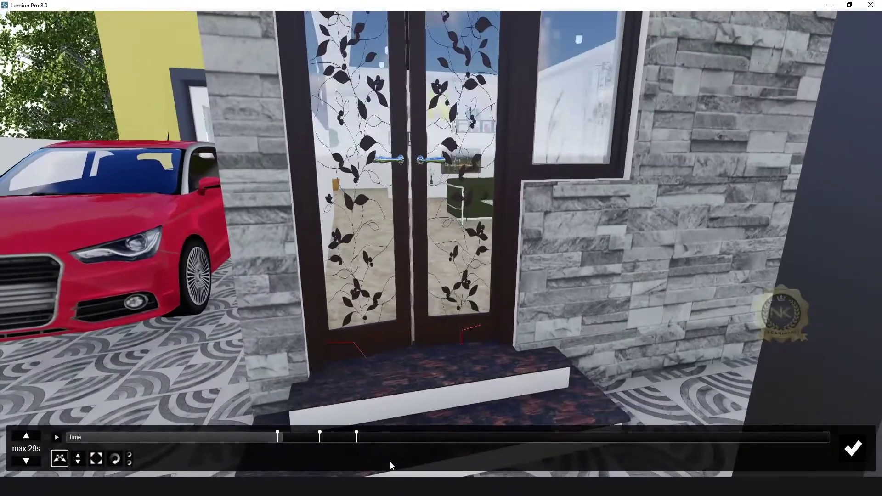
left_click_drag(335, 440, 399, 440)
left_click_drag(310, 442, 216, 445)
left_click_drag(287, 446, 406, 446)
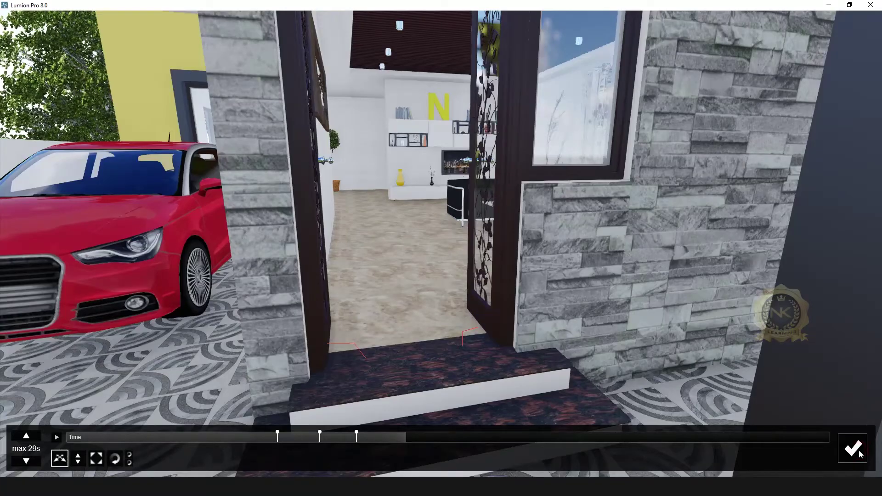
Accept the Advanced Move animation and play the clip from its beginning.
left_click(860, 454)
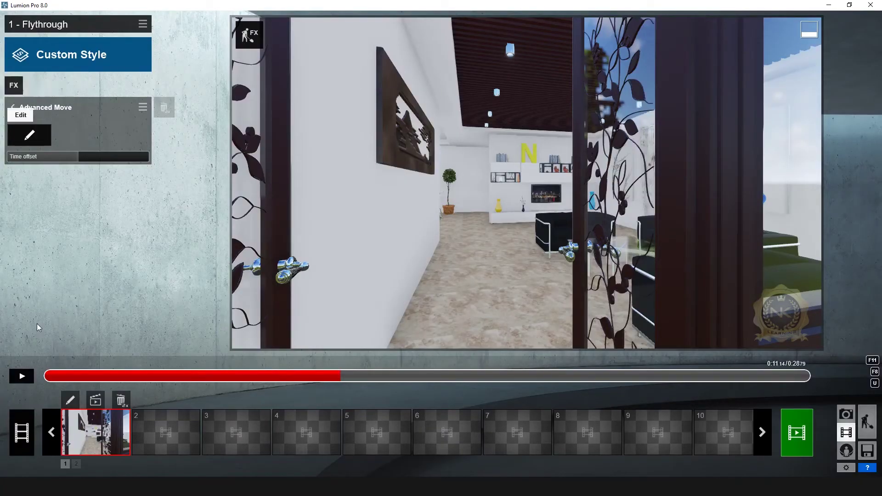
left_click_drag(337, 377, 23, 379)
left_click(22, 377)
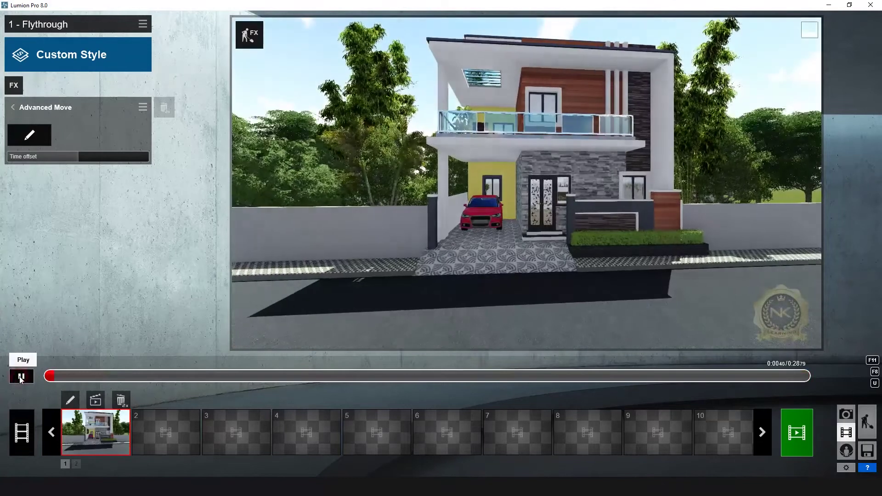
Stop the clip playback and render the entire movie in Full HD 1920x1080, saving it to the Desktop as the MP4 file Walkthrough.
left_click(20, 377)
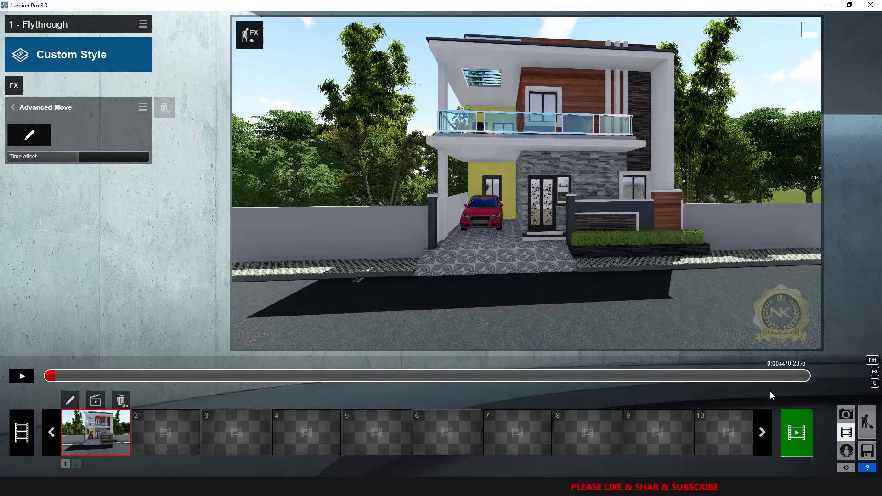
left_click(803, 436)
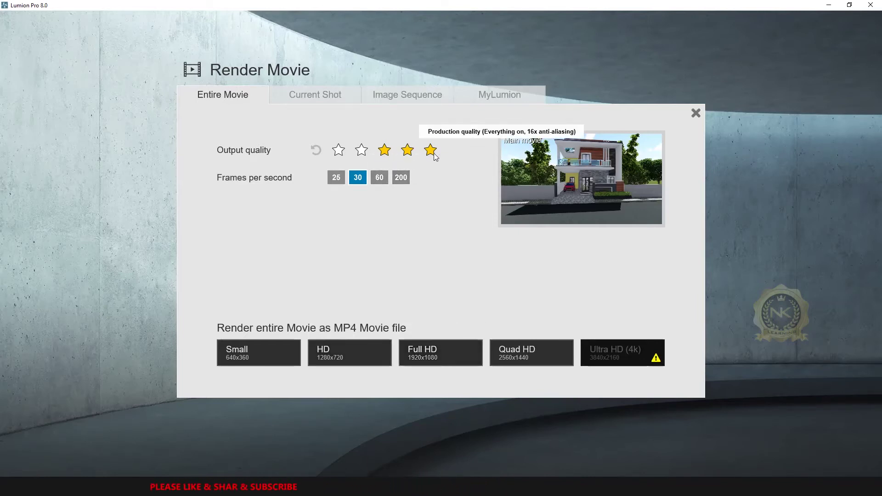
left_click(435, 354)
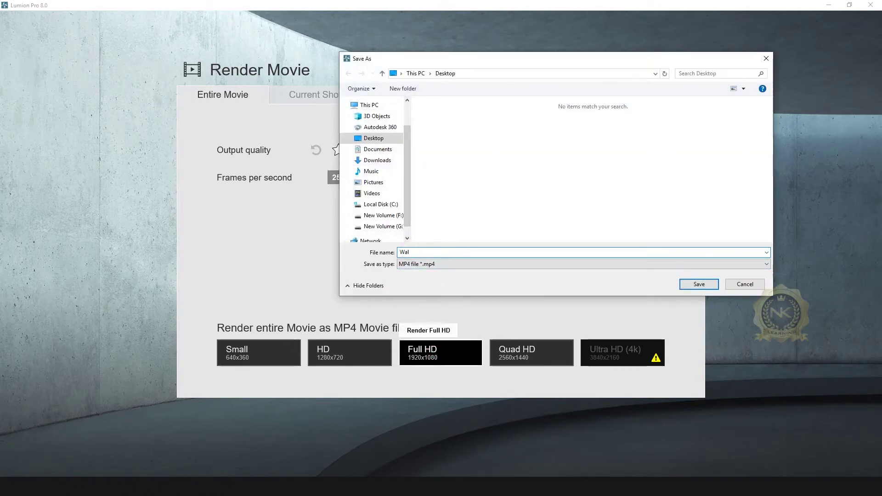
left_click(700, 285)
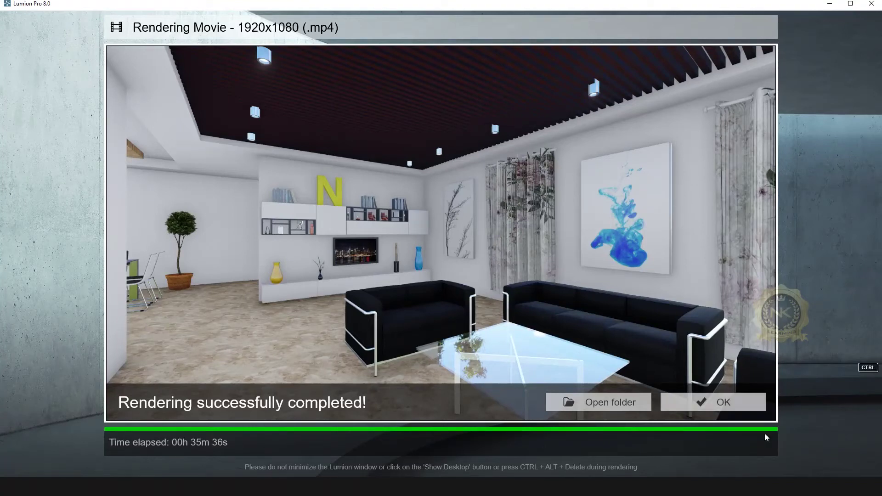
Open the folder containing the finished render and play the Walkthrough video full screen.
left_click(599, 406)
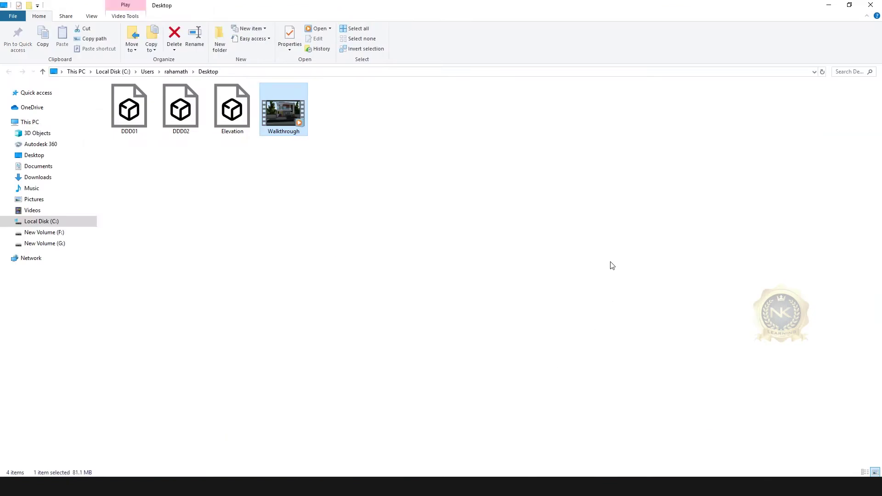
double_click(288, 114)
double_click(555, 368)
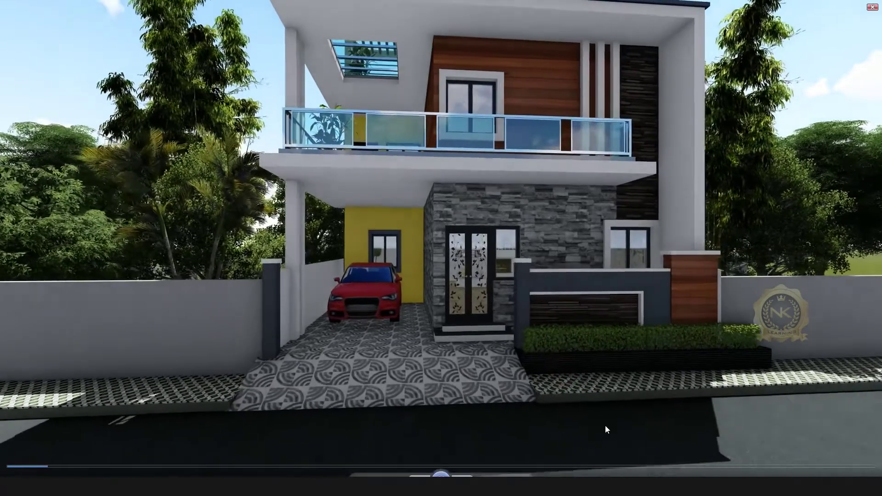